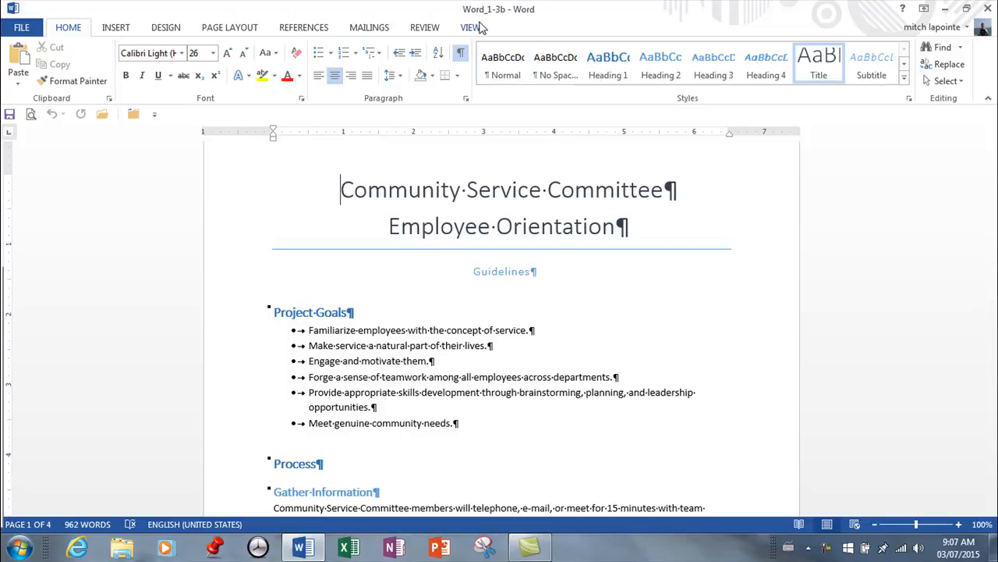
Enlarge the document view in 10% increments past 130%, and bring it back to 100%
{"action": "left_click", "coordinate": [470, 29]}
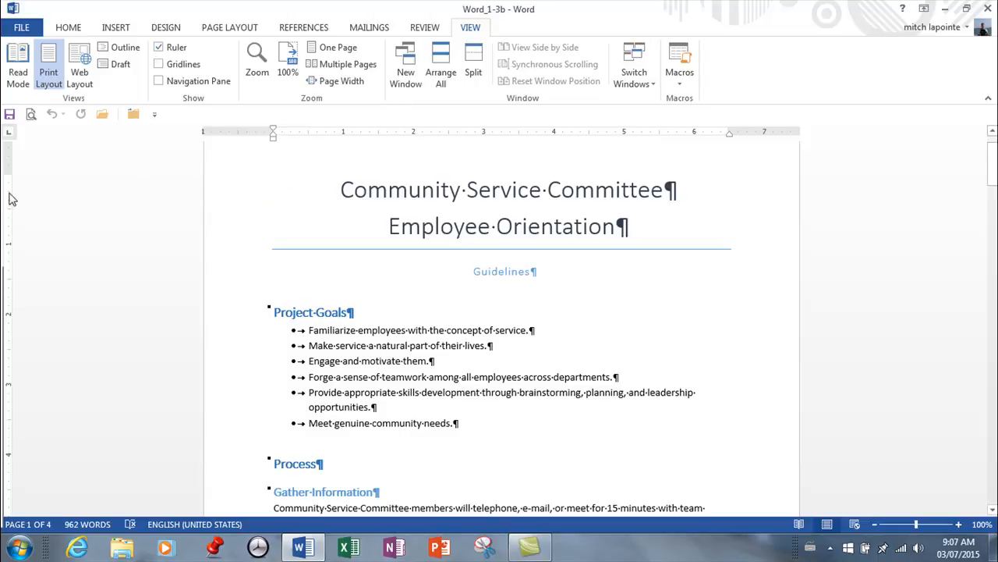
{"action": "mouse_move", "coordinate": [31, 247]}
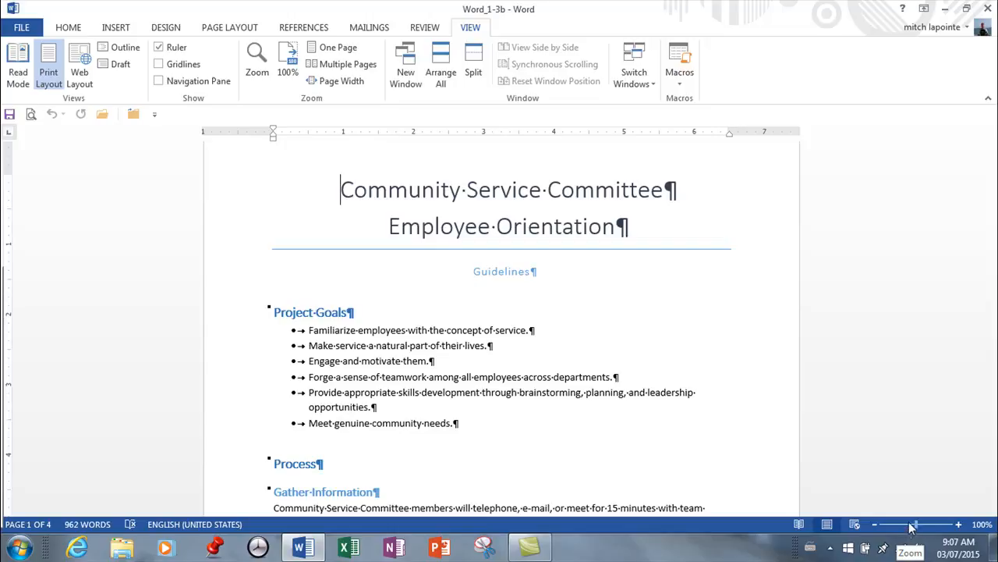
{"action": "left_click", "coordinate": [960, 527]}
{"action": "left_click", "coordinate": [960, 526]}
{"action": "left_click", "coordinate": [960, 527]}
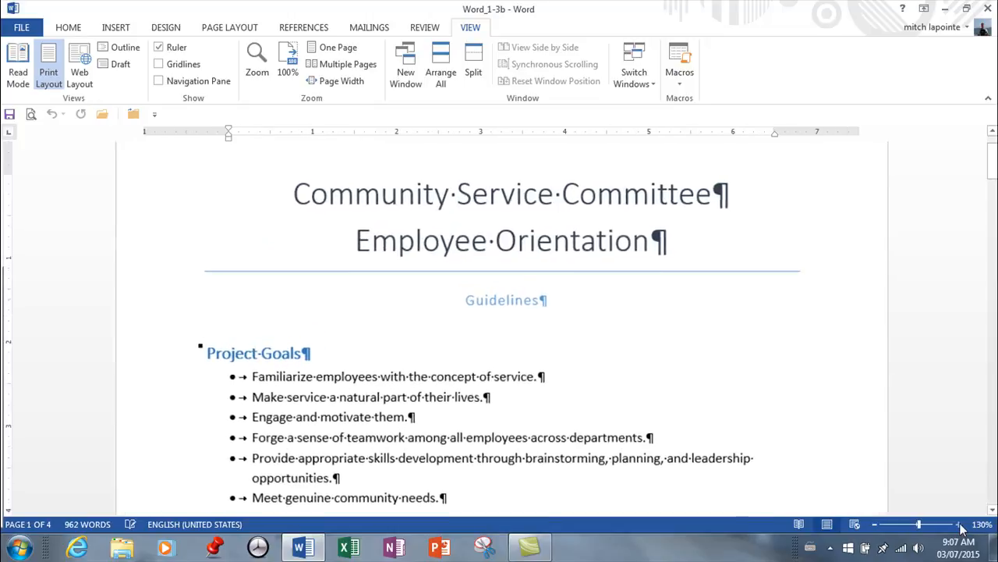
{"action": "left_click", "coordinate": [961, 527]}
{"action": "left_click", "coordinate": [875, 525]}
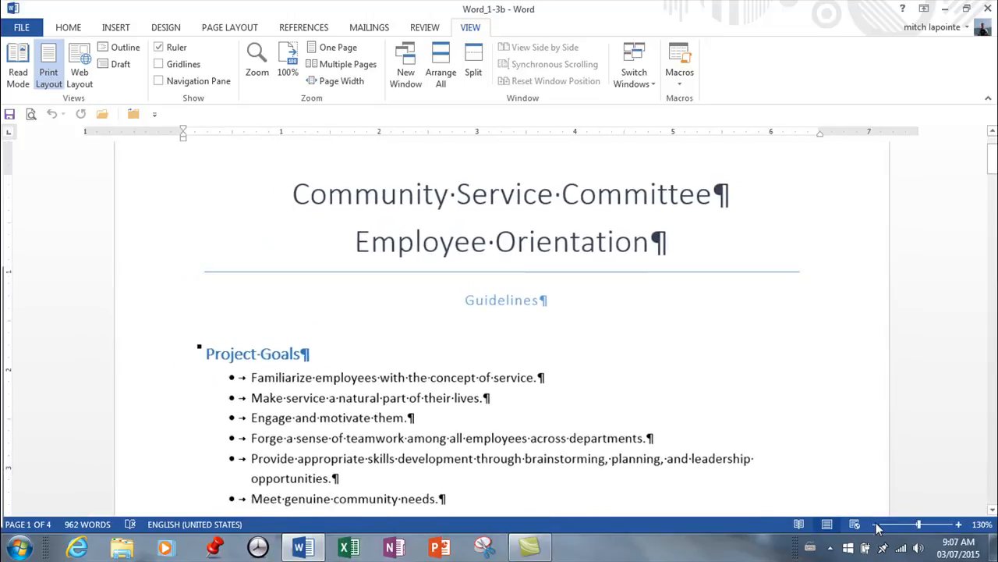
{"action": "left_click", "coordinate": [875, 525]}
{"action": "left_click", "coordinate": [875, 525]}
{"action": "left_click", "coordinate": [875, 525]}
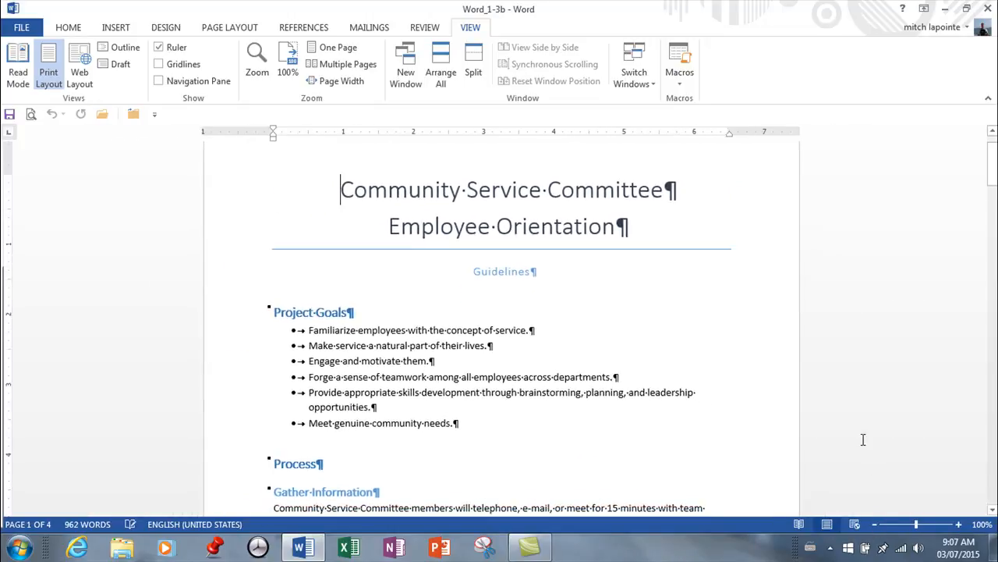
Zoom the document in and out repeatedly between 110% and 40%, and restore the zoom to 100%
{"action": "scroll", "coordinate": [825, 382], "scroll_direction": "up", "scroll_amount": 1}
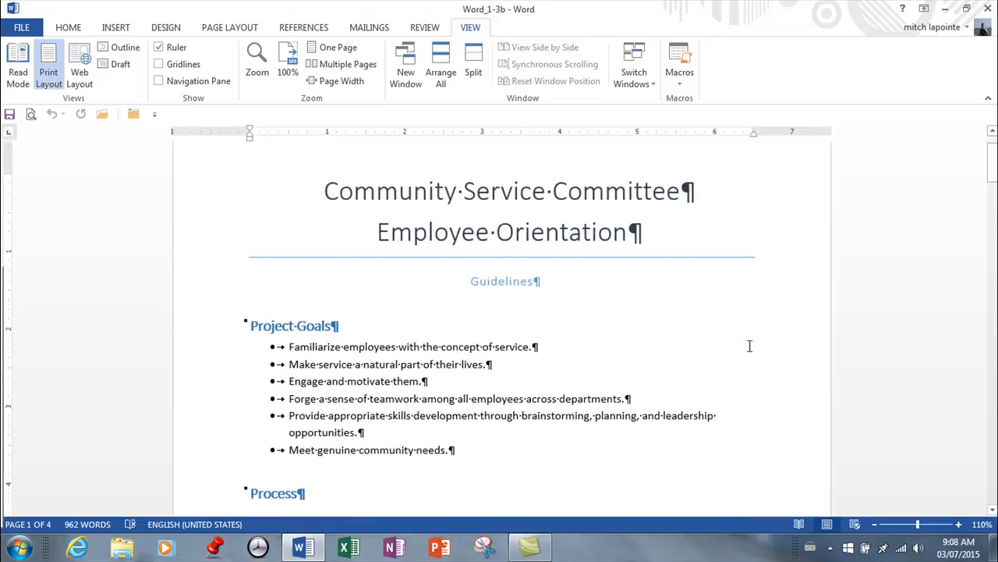
{"action": "scroll", "coordinate": [750, 346], "scroll_direction": "down", "scroll_amount": 2}
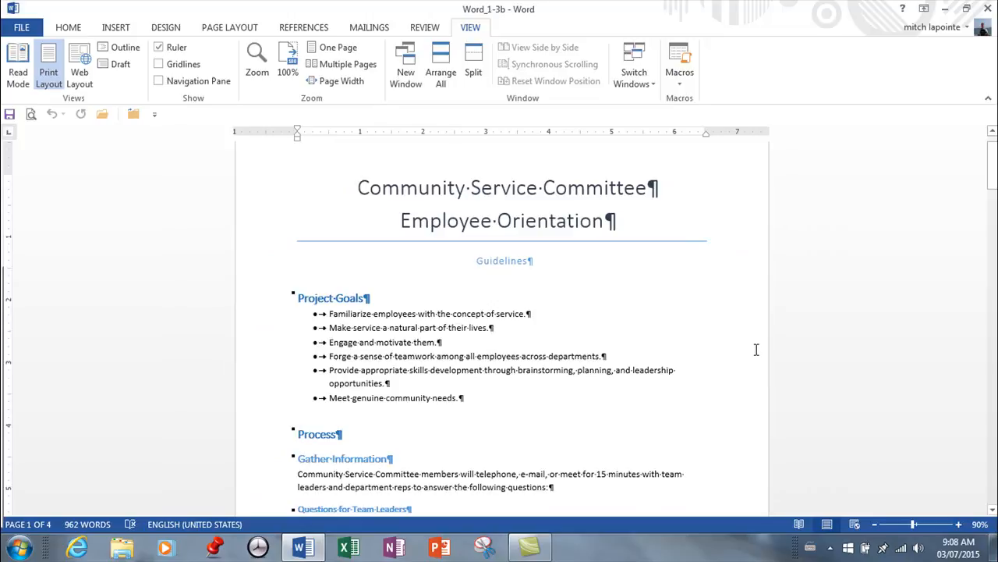
{"action": "scroll", "coordinate": [756, 350], "scroll_direction": "up", "scroll_amount": 1}
{"action": "scroll", "coordinate": [757, 347], "scroll_direction": "down", "scroll_amount": 1}
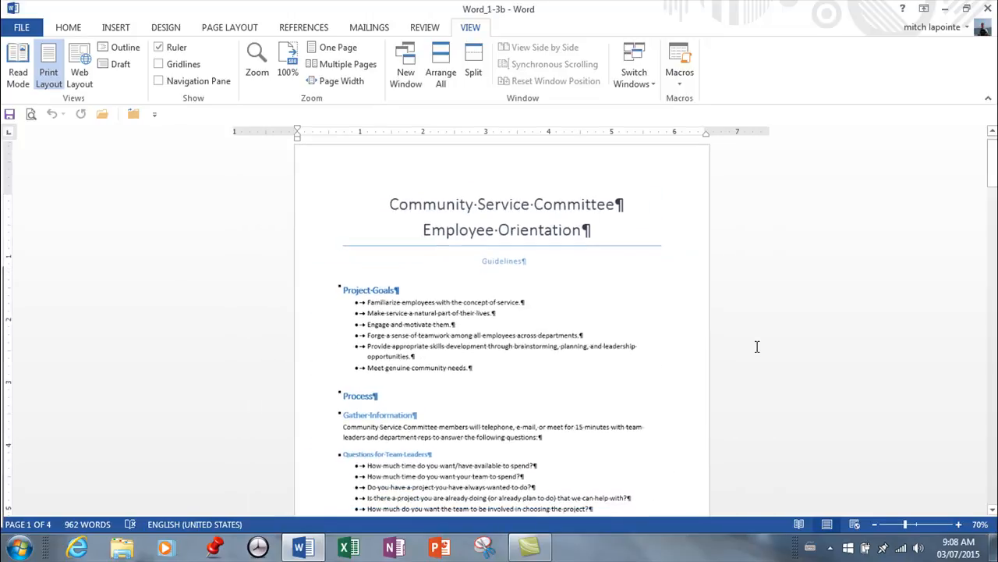
{"action": "scroll", "coordinate": [756, 346], "scroll_direction": "up", "scroll_amount": 2}
{"action": "scroll", "coordinate": [757, 347], "scroll_direction": "down", "scroll_amount": 3}
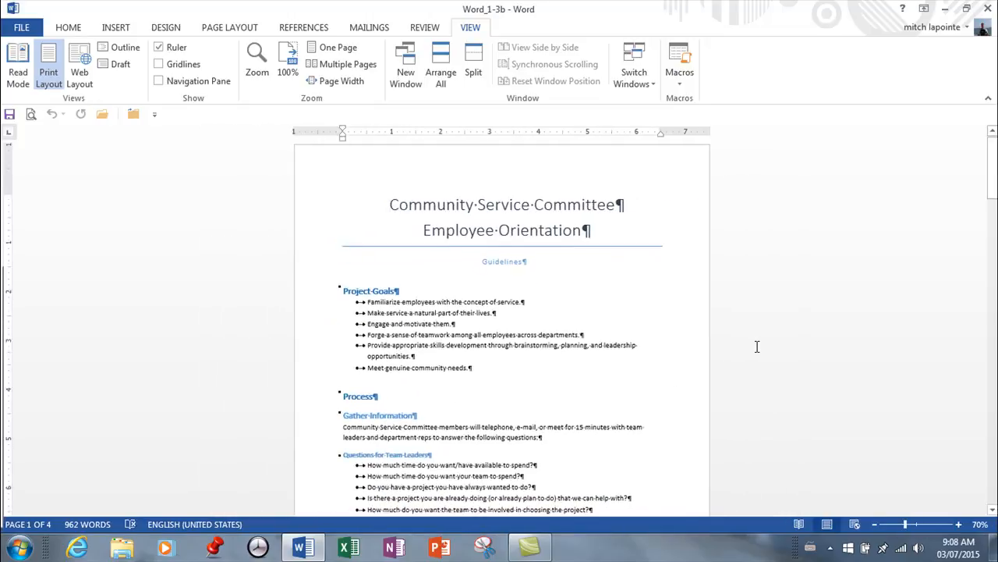
{"action": "scroll", "coordinate": [757, 346], "scroll_direction": "up", "scroll_amount": 3}
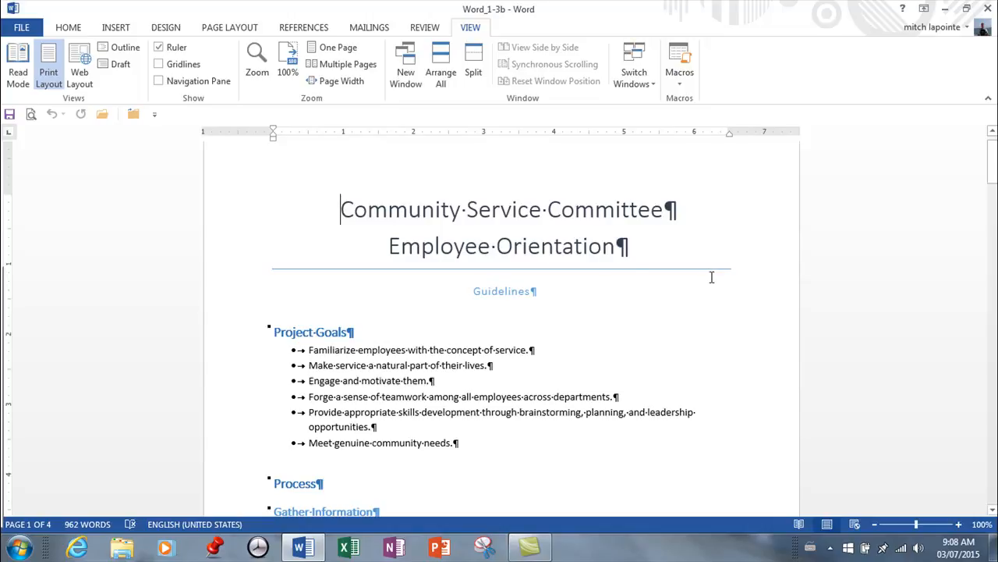
{"action": "scroll", "coordinate": [716, 274], "scroll_direction": "down", "scroll_amount": 6}
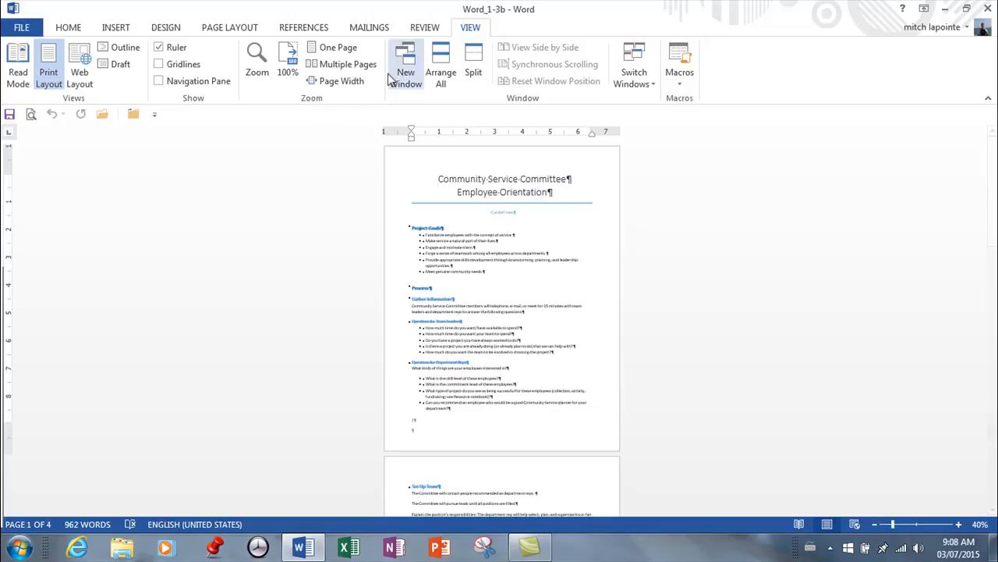
{"action": "left_click", "coordinate": [288, 62]}
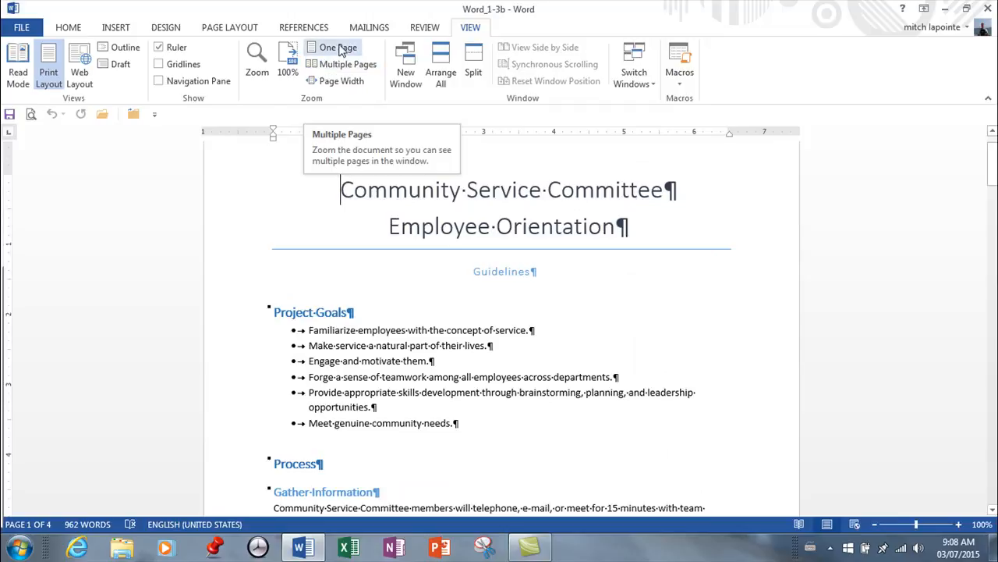
View the document at the One Page, Multiple Pages and Page Width zoom settings, and return it to 100%
{"action": "left_click", "coordinate": [323, 49]}
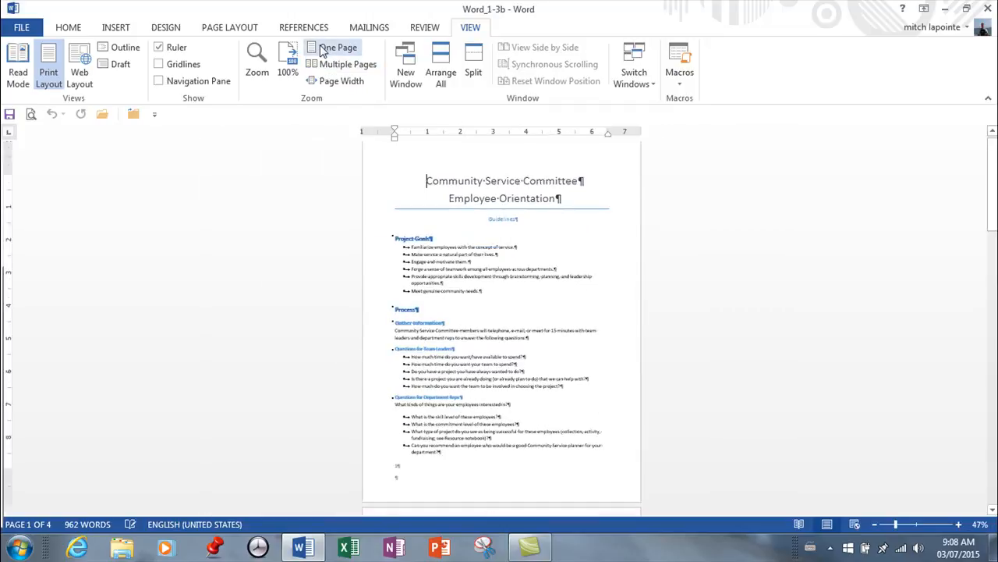
{"action": "left_click", "coordinate": [334, 68]}
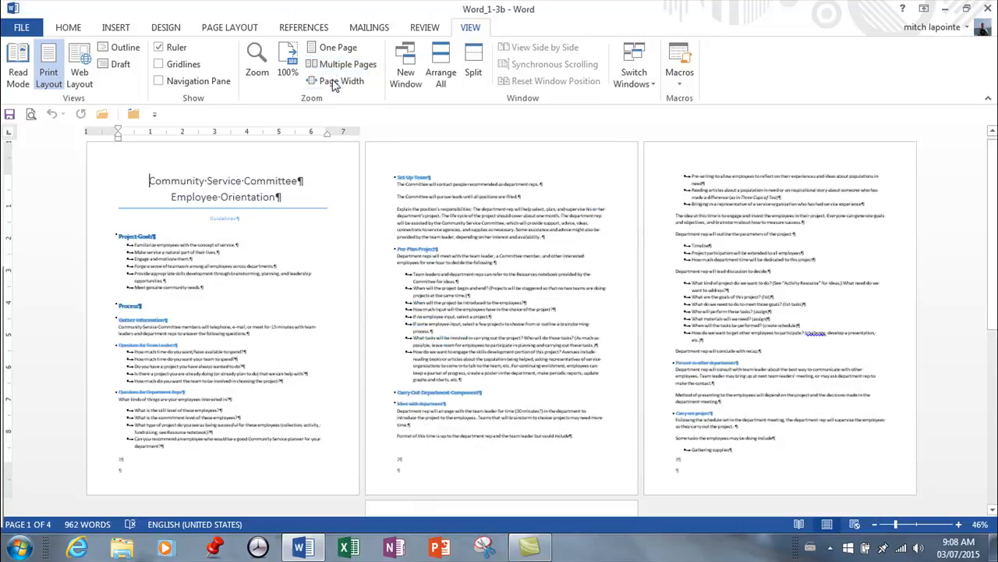
{"action": "left_click", "coordinate": [334, 82]}
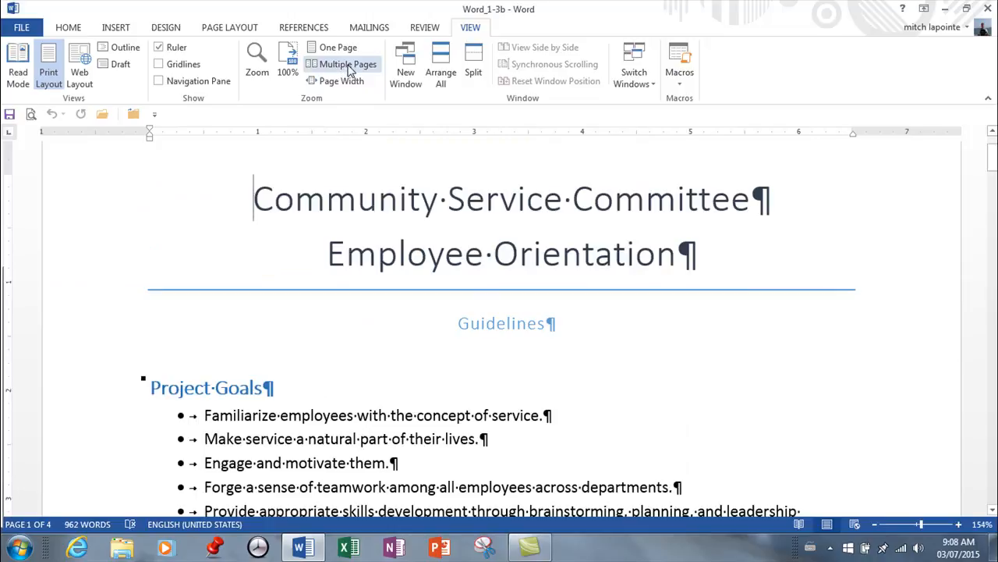
{"action": "left_click", "coordinate": [321, 47]}
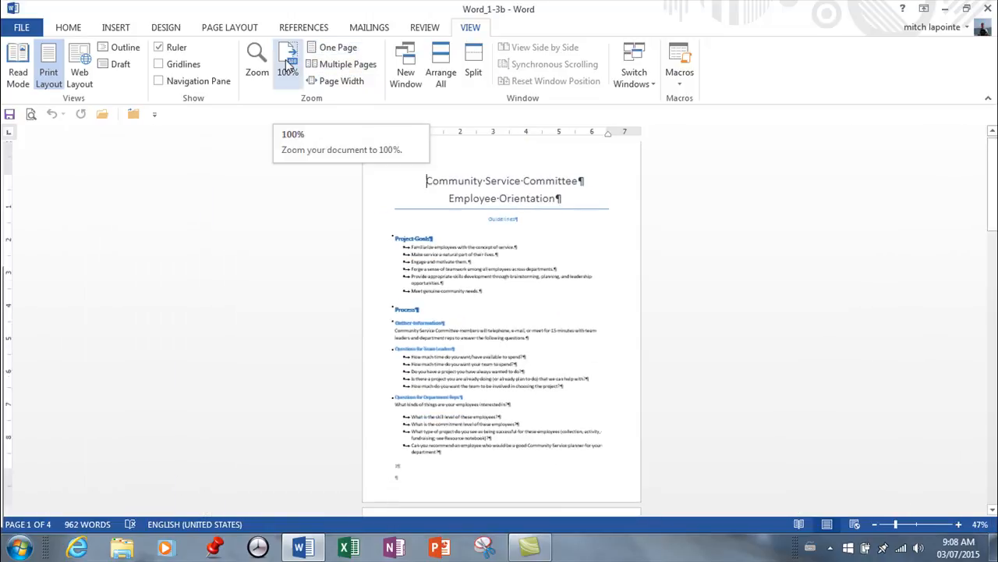
{"action": "left_click", "coordinate": [288, 64]}
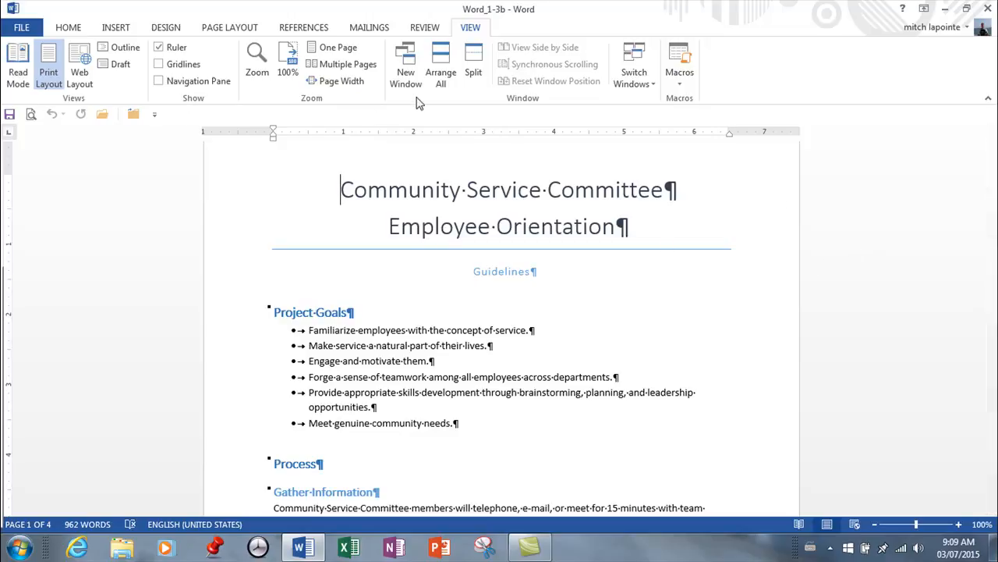
Display the document in Read Mode and reduce the text size to 102%
{"action": "left_click", "coordinate": [799, 526]}
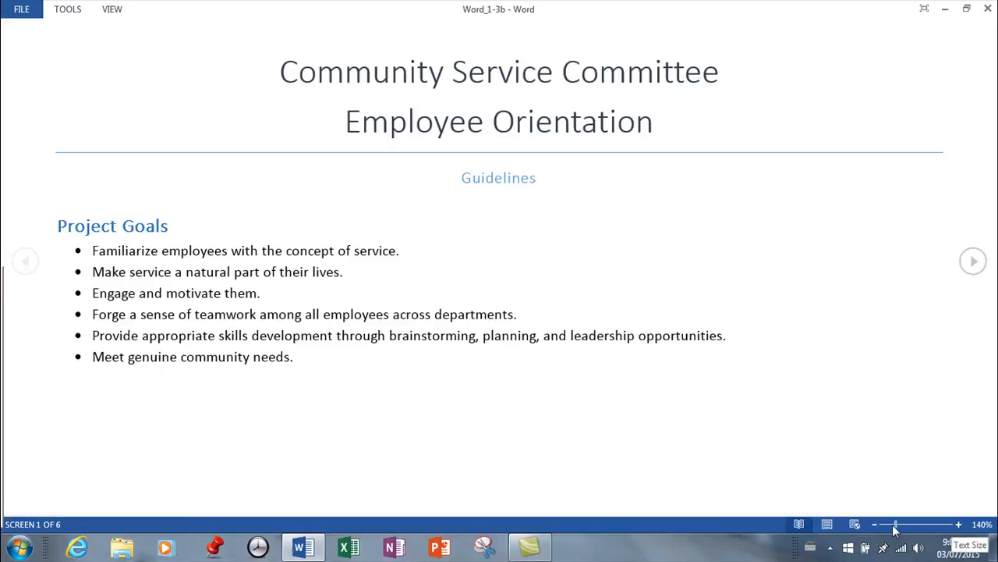
{"action": "left_click_drag", "start_coordinate": [896, 528], "coordinate": [881, 528]}
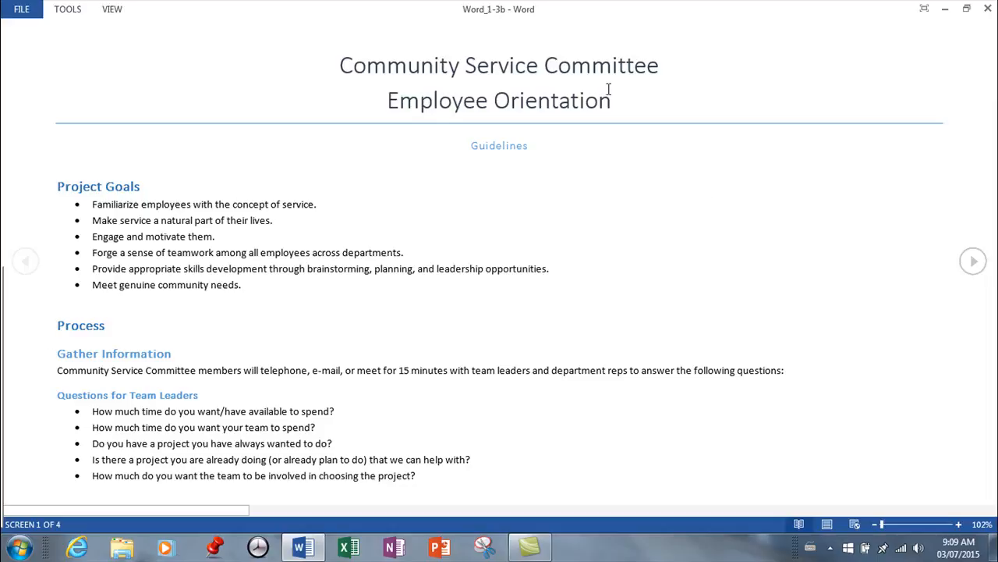
Page forward to the third screen of the document in Read Mode and go back to the first screen
{"action": "left_click", "coordinate": [972, 263]}
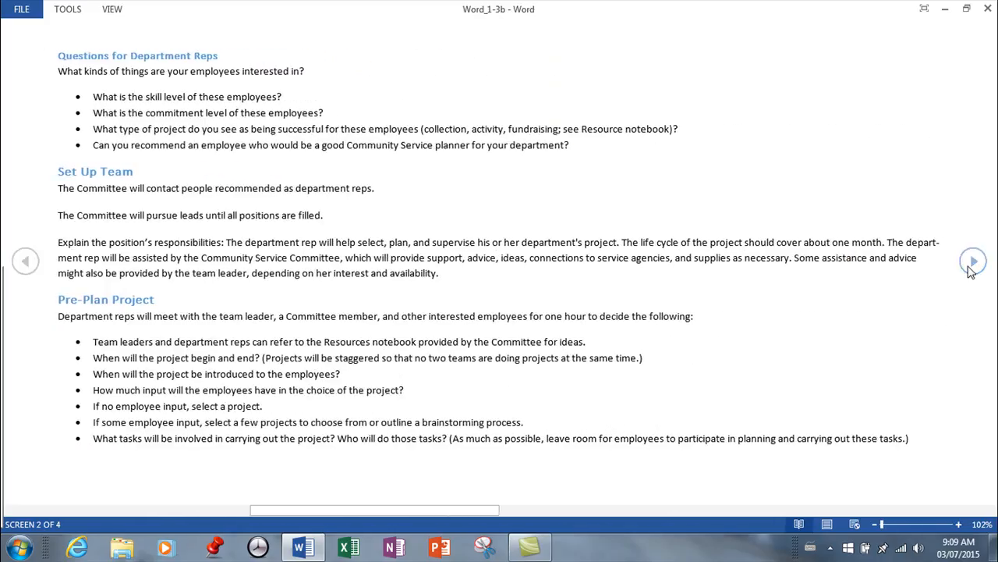
{"action": "left_click", "coordinate": [972, 264]}
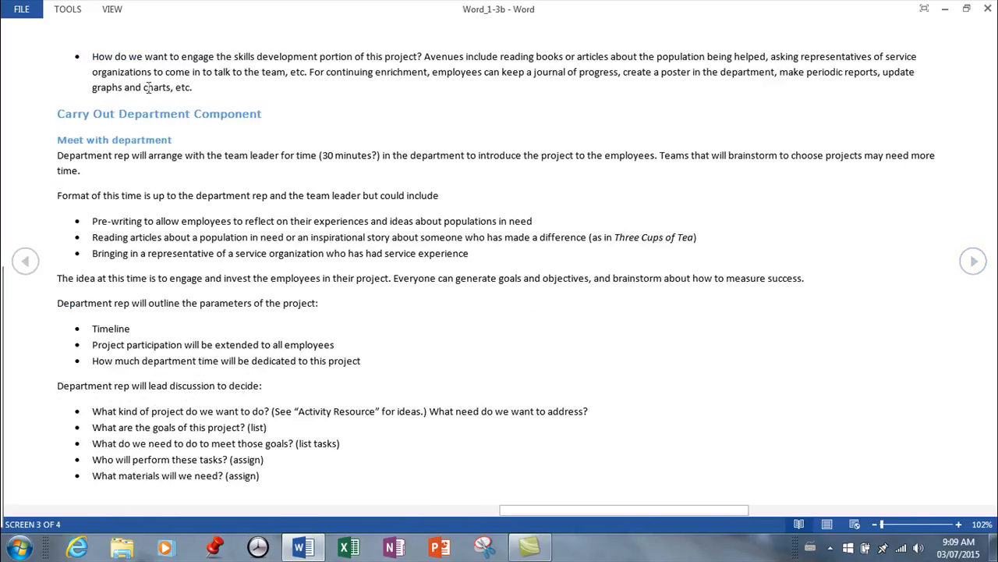
{"action": "left_click", "coordinate": [25, 263]}
{"action": "left_click", "coordinate": [26, 262]}
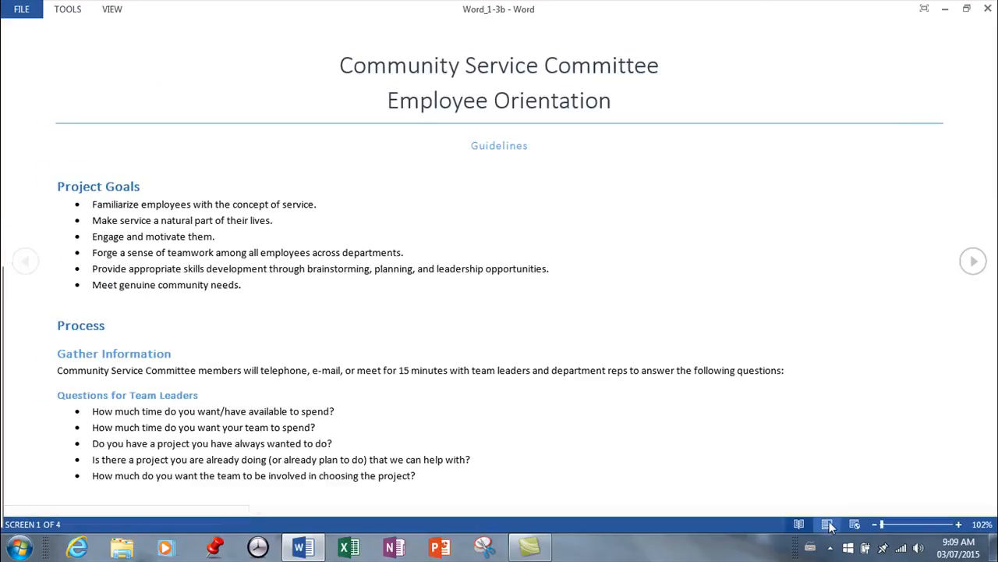
Return the document to Print Layout, and reopen and exit Read Mode once more
{"action": "left_click", "coordinate": [828, 524]}
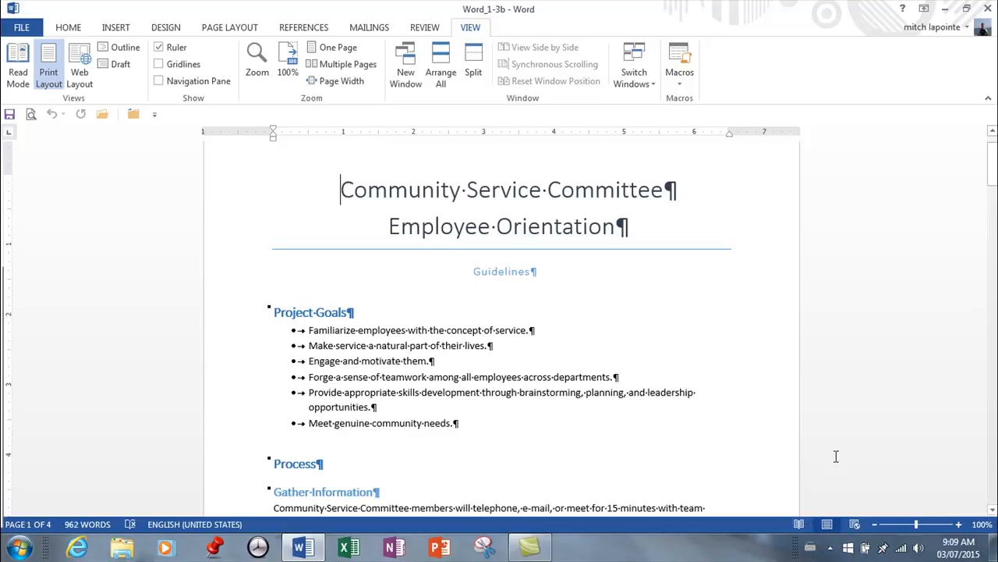
{"action": "left_click", "coordinate": [25, 66]}
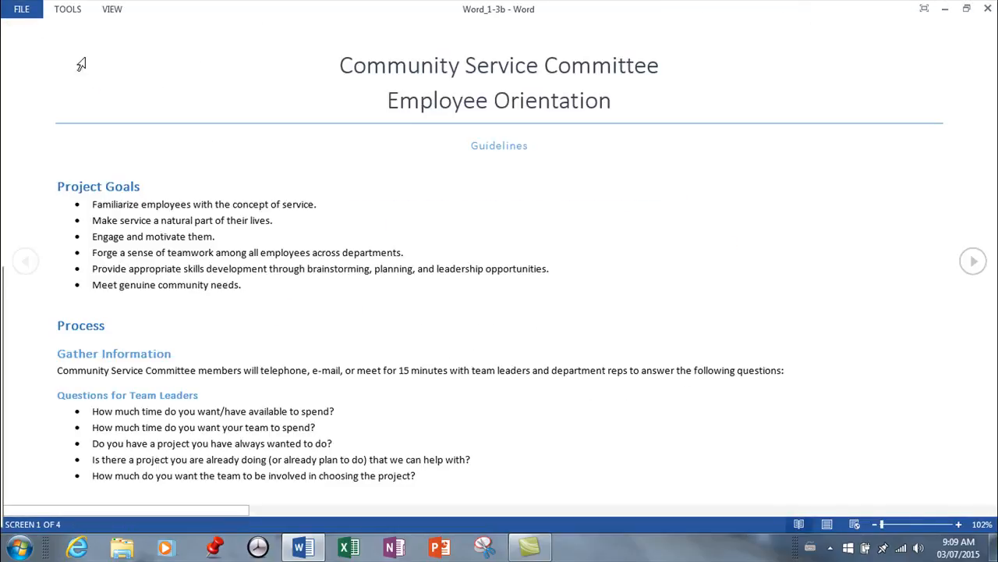
{"action": "key", "text": "Escape"}
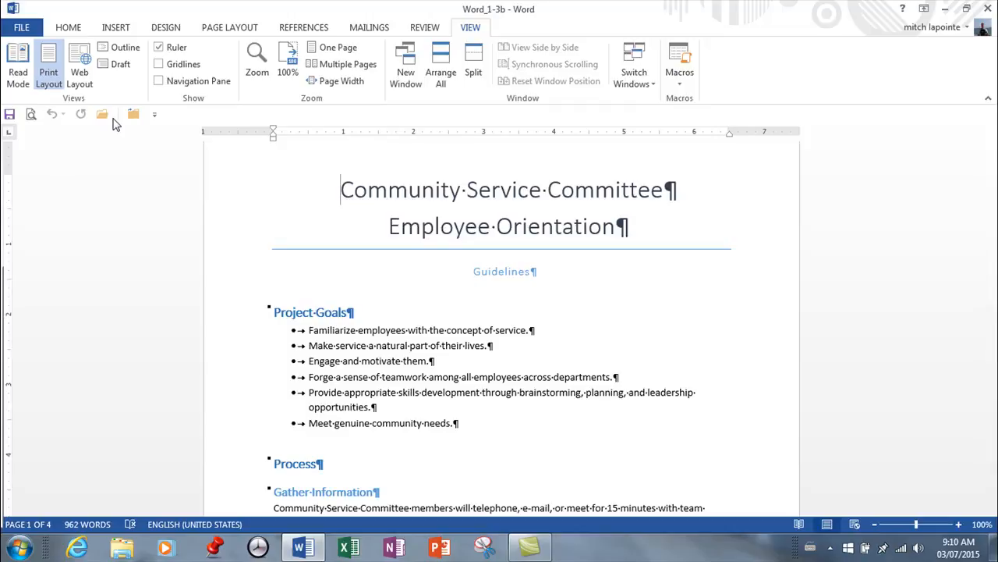
Switch the document to Web Layout and look over how the text spans the window
{"action": "left_click", "coordinate": [83, 64]}
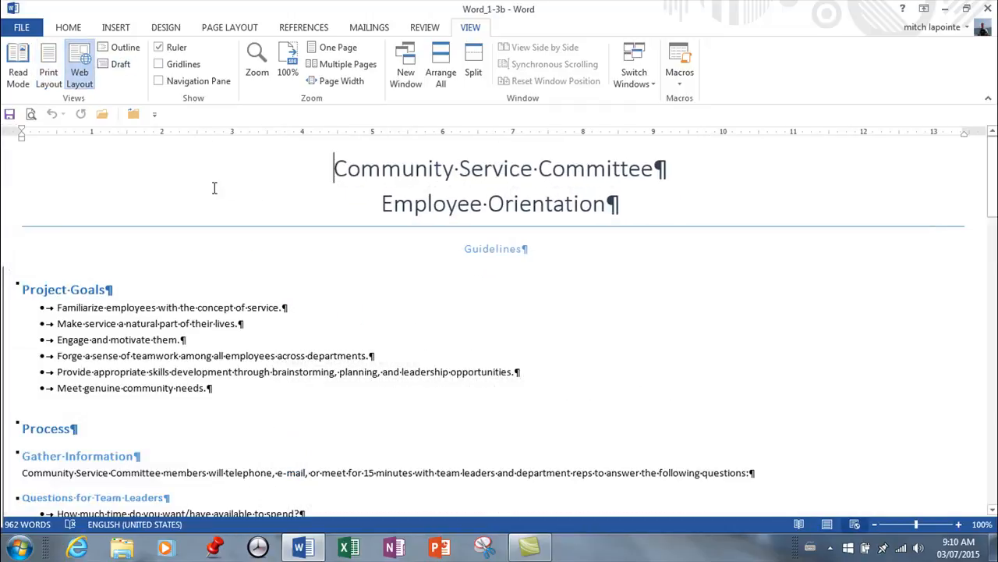
{"action": "scroll", "coordinate": [267, 245], "scroll_direction": "down", "scroll_amount": 5}
{"action": "scroll", "coordinate": [274, 257], "scroll_direction": "up", "scroll_amount": 5}
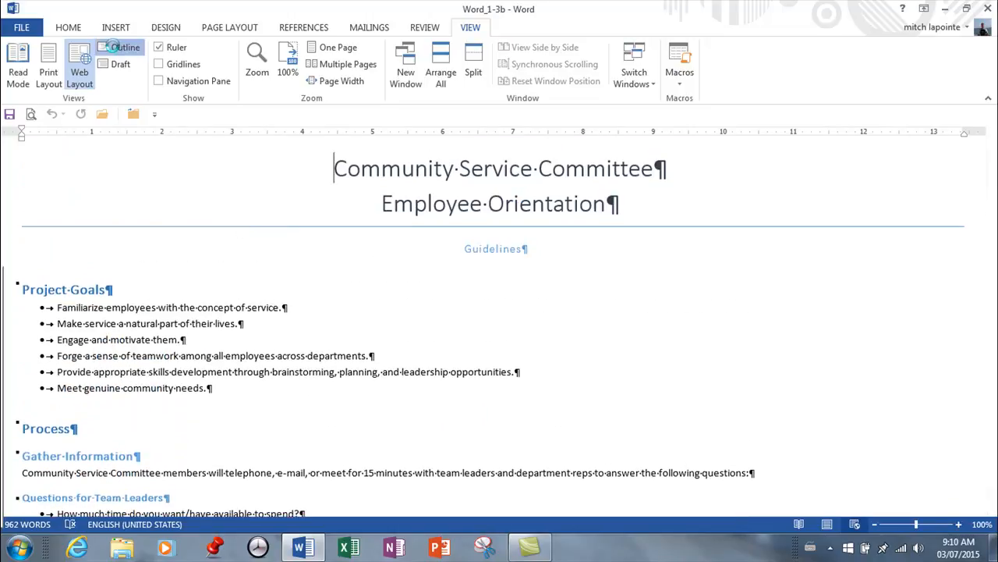
Switch the document to Outline view and look through its heading levels and body text
{"action": "left_click", "coordinate": [117, 48]}
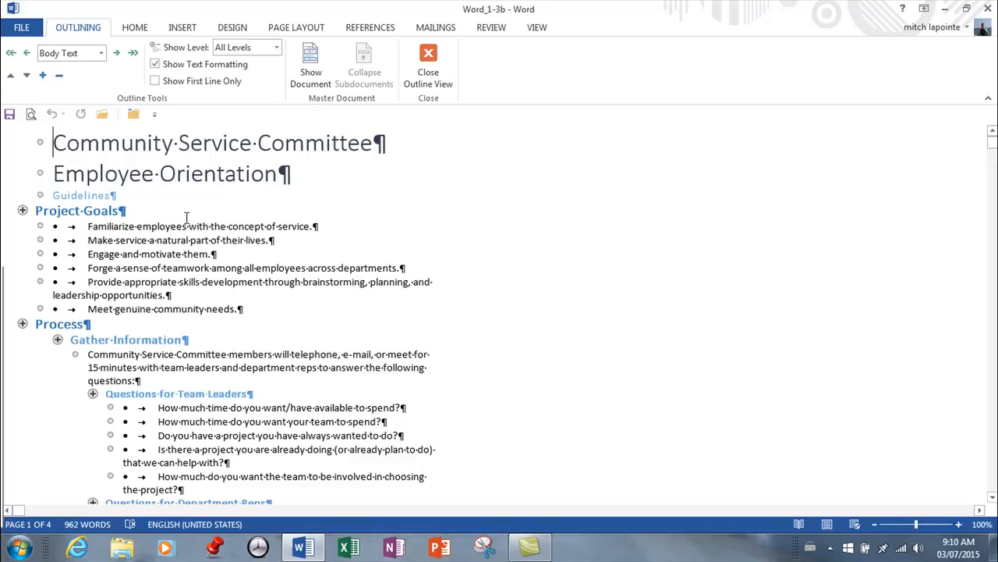
{"action": "scroll", "coordinate": [533, 256], "scroll_direction": "down", "scroll_amount": 20}
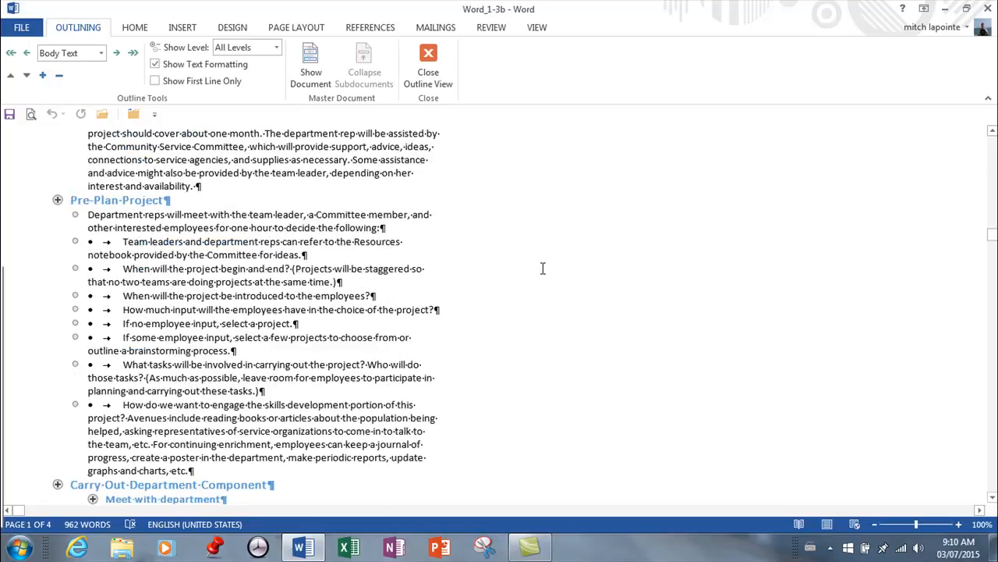
{"action": "scroll", "coordinate": [547, 270], "scroll_direction": "down", "scroll_amount": 7}
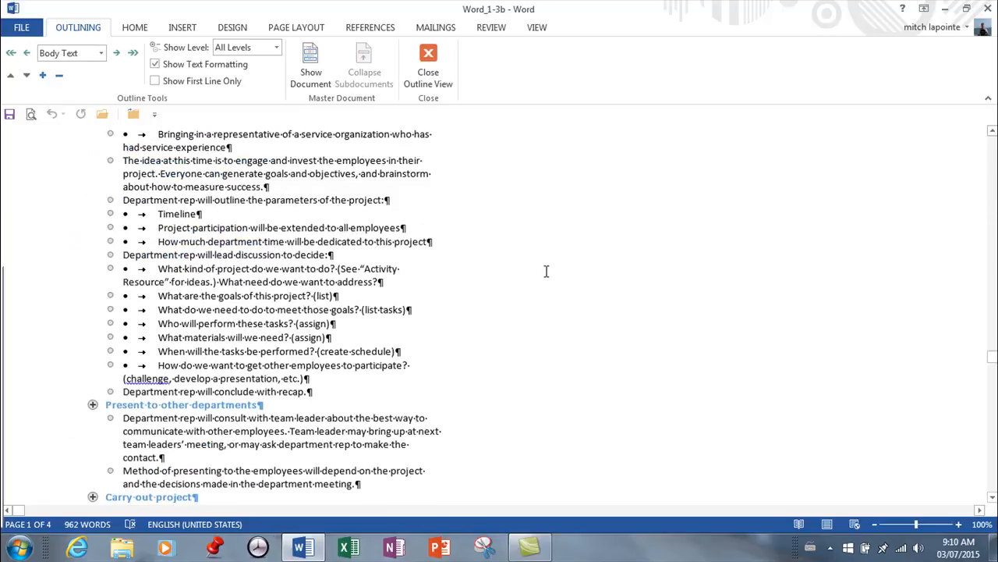
{"action": "scroll", "coordinate": [546, 271], "scroll_direction": "up", "scroll_amount": 20}
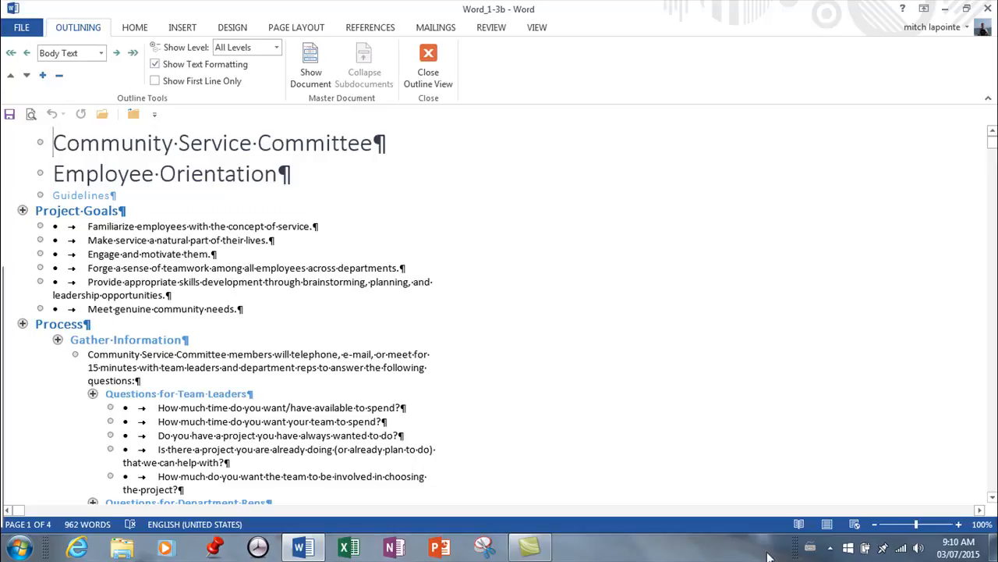
Switch from Outline view to Read Mode, and return to editing the document in Print Layout
{"action": "left_click", "coordinate": [799, 524]}
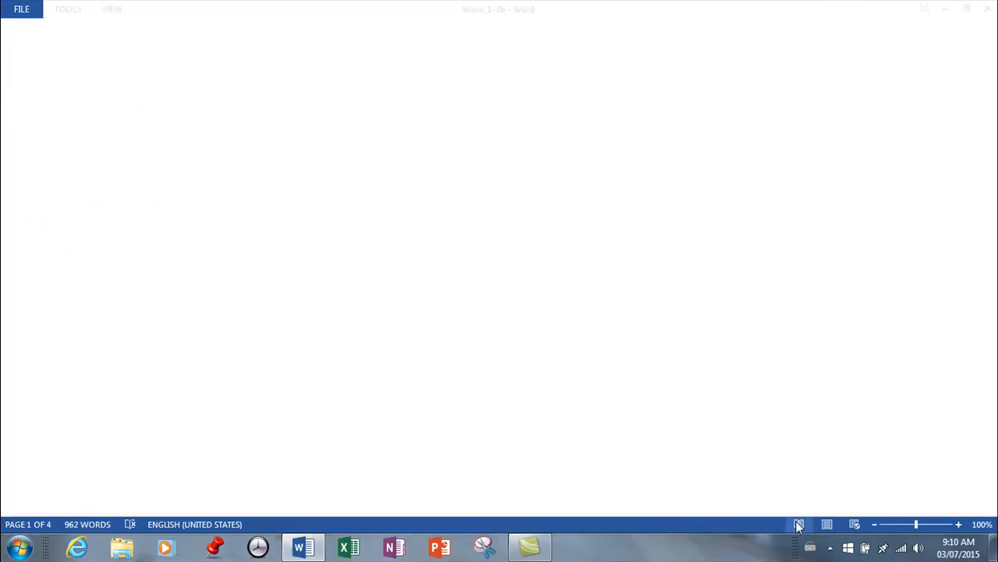
{"action": "left_click", "coordinate": [125, 11]}
{"action": "left_click", "coordinate": [132, 31]}
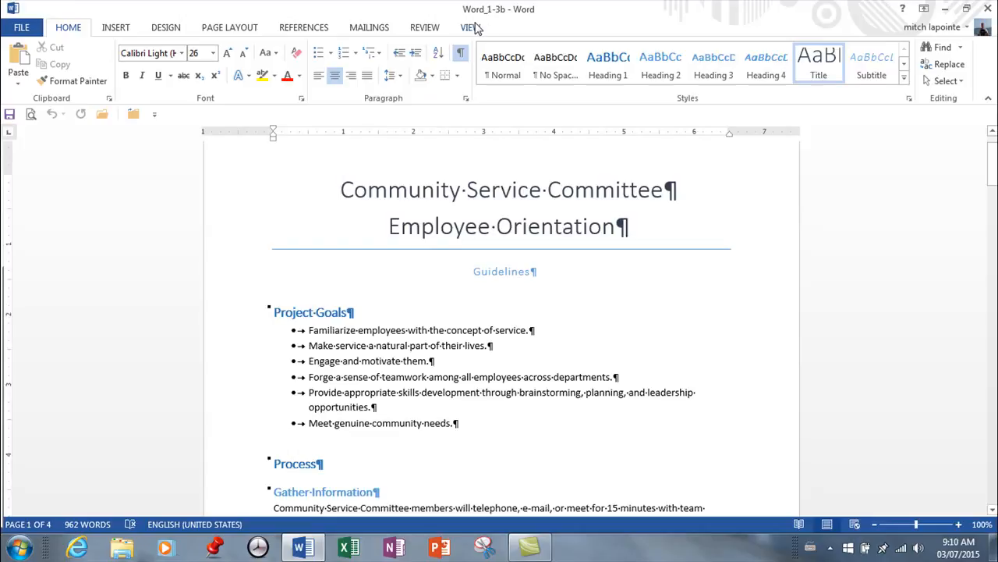
Switch the document to Draft view
{"action": "left_click", "coordinate": [471, 27]}
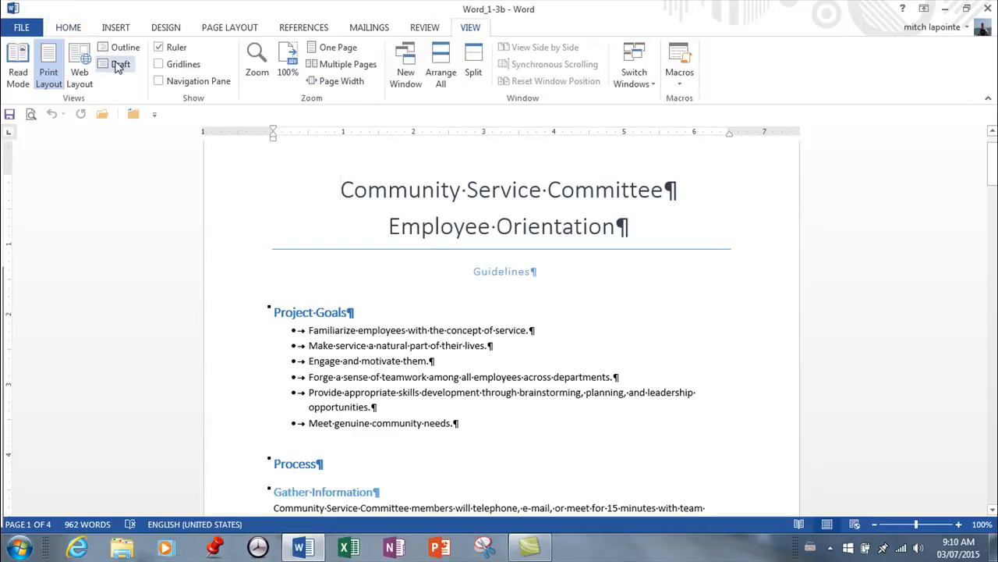
{"action": "left_click", "coordinate": [116, 66]}
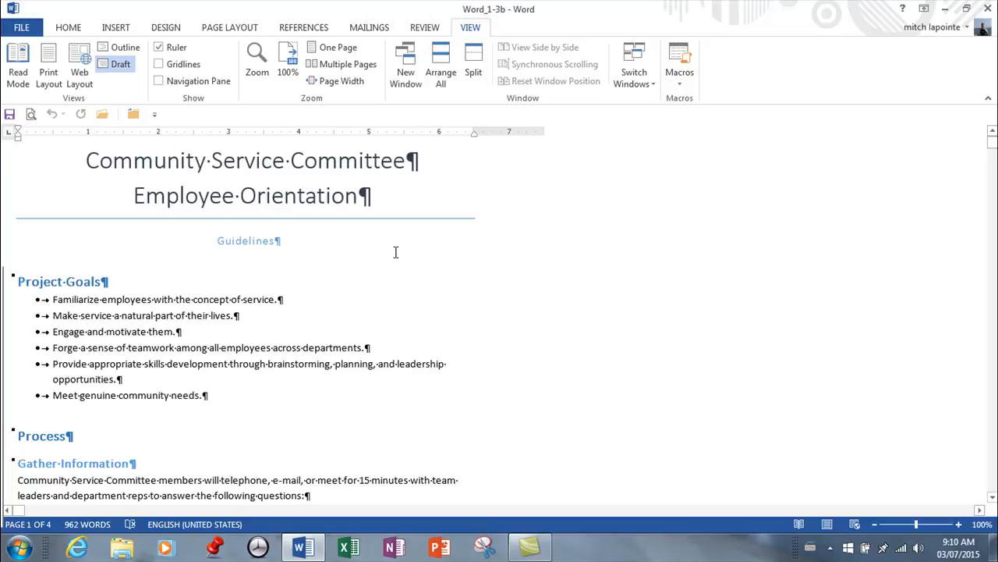
Look through the document in Draft view, examining the page break lines and the continuous text layout
{"action": "scroll", "coordinate": [396, 252], "scroll_direction": "down", "scroll_amount": 20}
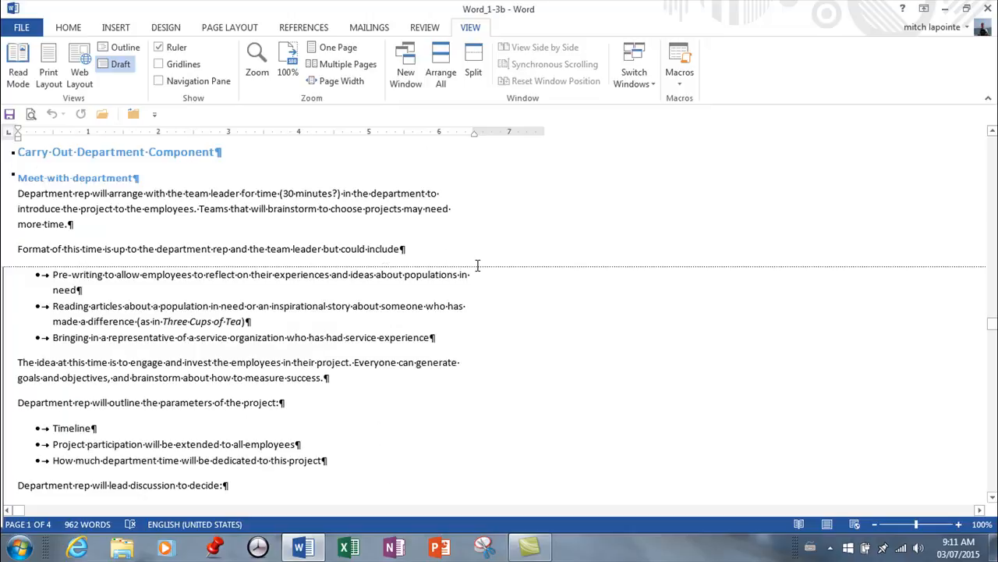
{"action": "scroll", "coordinate": [478, 265], "scroll_direction": "down", "scroll_amount": 15}
{"action": "scroll", "coordinate": [484, 274], "scroll_direction": "up", "scroll_amount": 6}
{"action": "scroll", "coordinate": [483, 274], "scroll_direction": "up", "scroll_amount": 15}
{"action": "scroll", "coordinate": [486, 260], "scroll_direction": "up", "scroll_amount": 5}
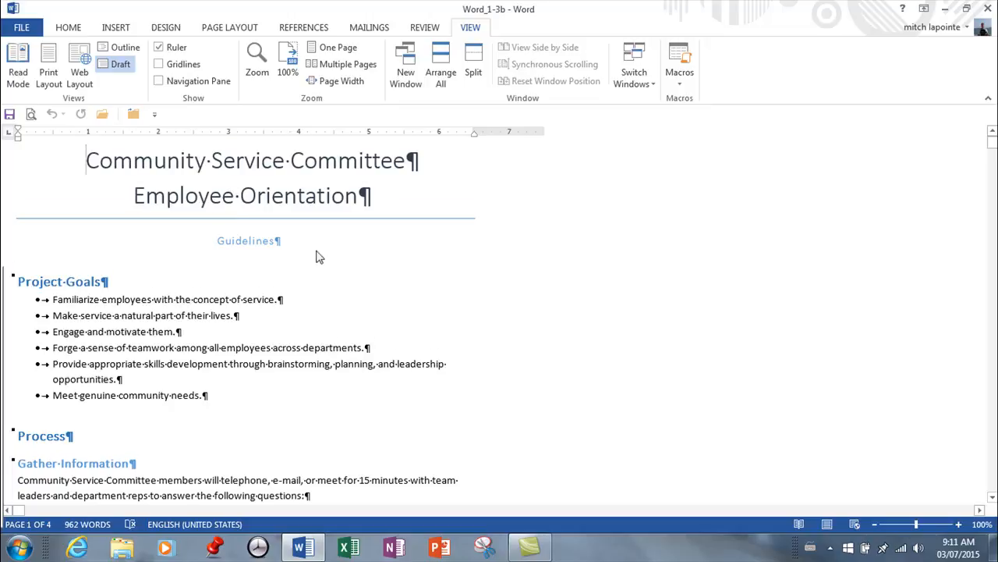
{"action": "scroll", "coordinate": [316, 250], "scroll_direction": "down", "scroll_amount": 6}
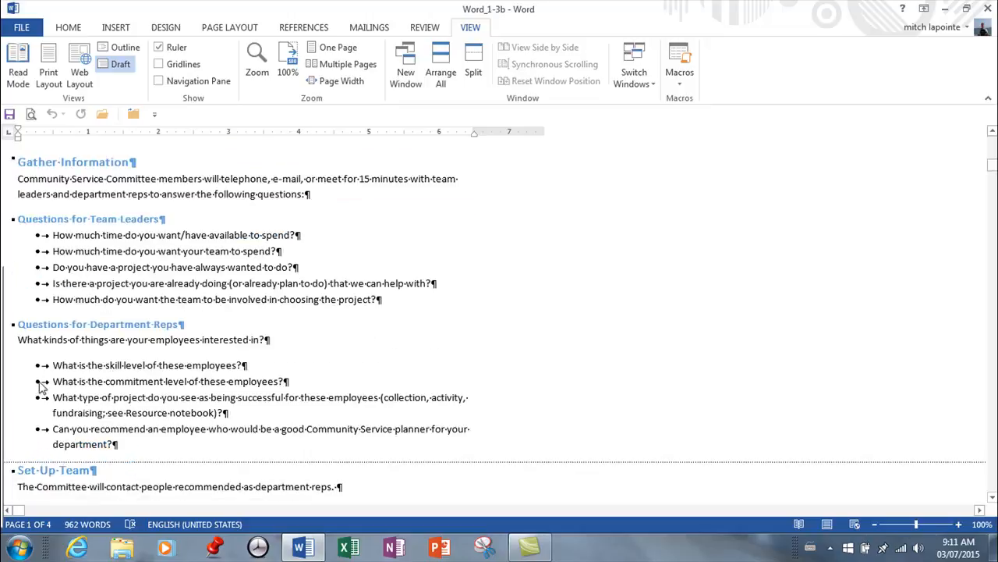
{"action": "scroll", "coordinate": [80, 368], "scroll_direction": "down", "scroll_amount": 8}
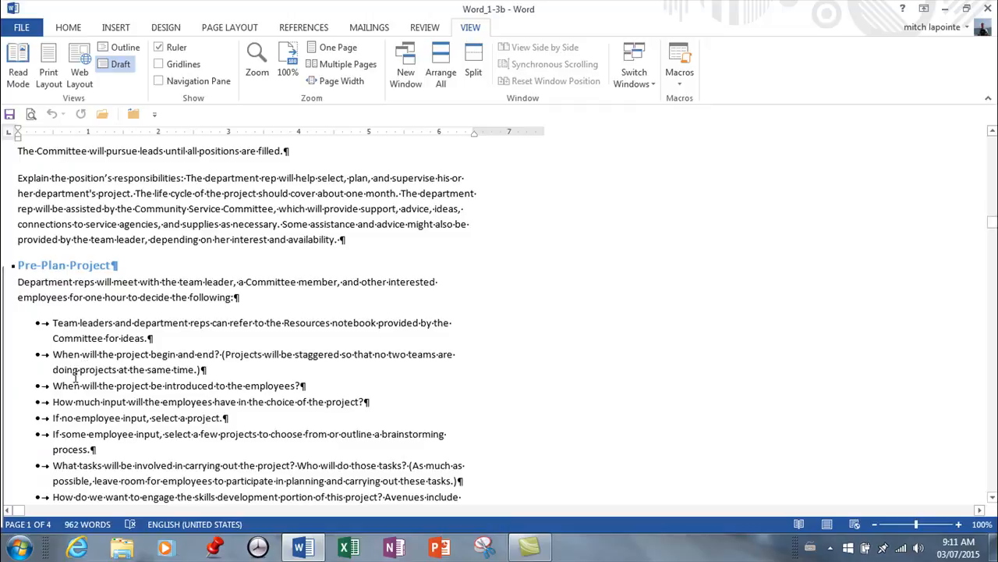
{"action": "scroll", "coordinate": [78, 372], "scroll_direction": "down", "scroll_amount": 6}
{"action": "scroll", "coordinate": [82, 370], "scroll_direction": "up", "scroll_amount": 11}
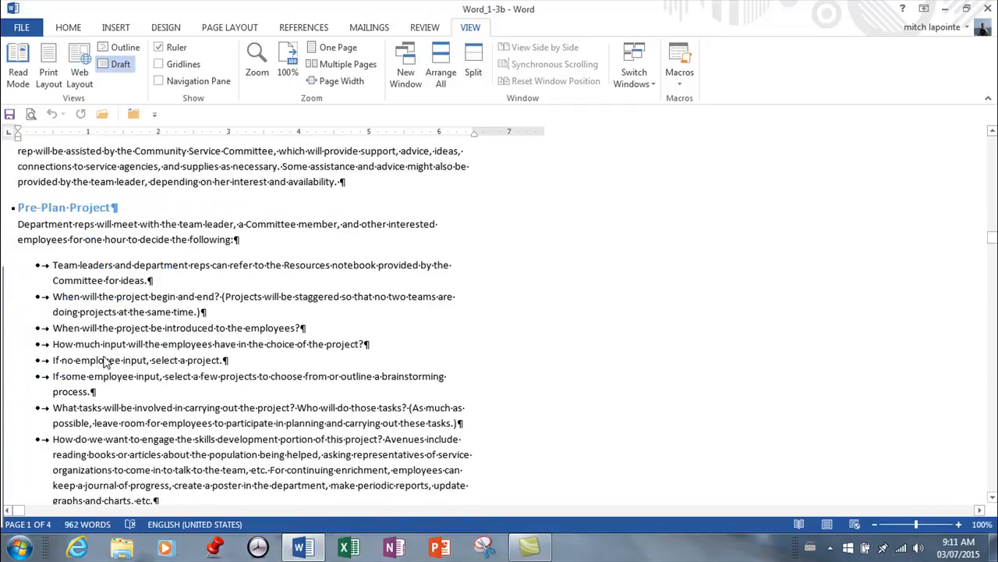
Toggle the paragraph and formatting marks off and on again, and leave them hidden
{"action": "left_click", "coordinate": [68, 28]}
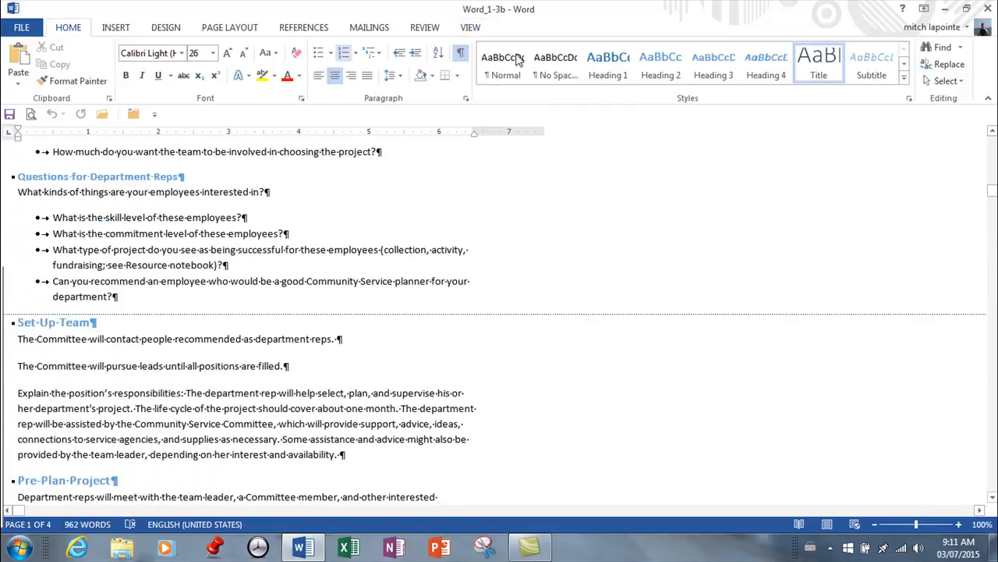
{"action": "left_click", "coordinate": [461, 54]}
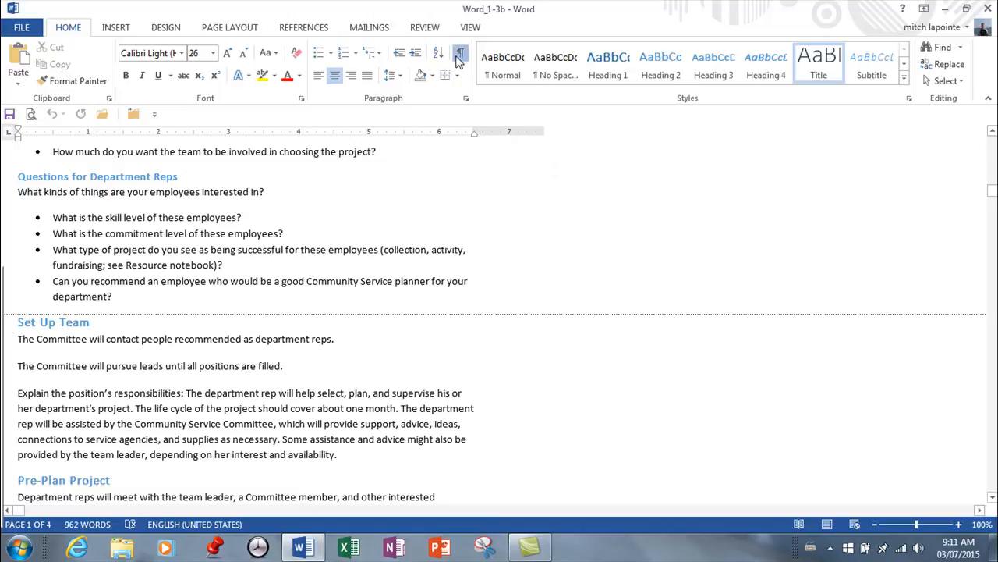
{"action": "left_click", "coordinate": [459, 61]}
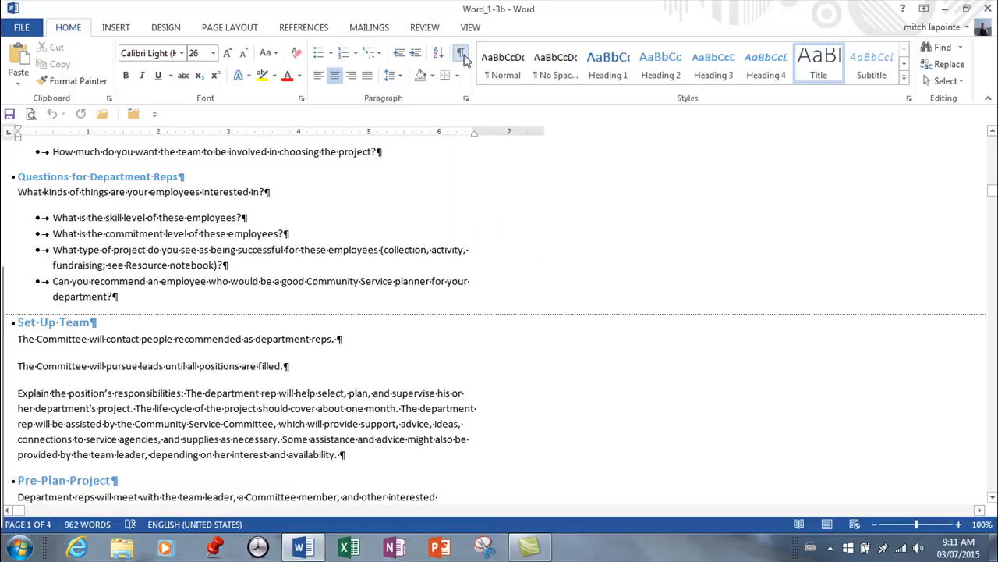
{"action": "left_click", "coordinate": [461, 55]}
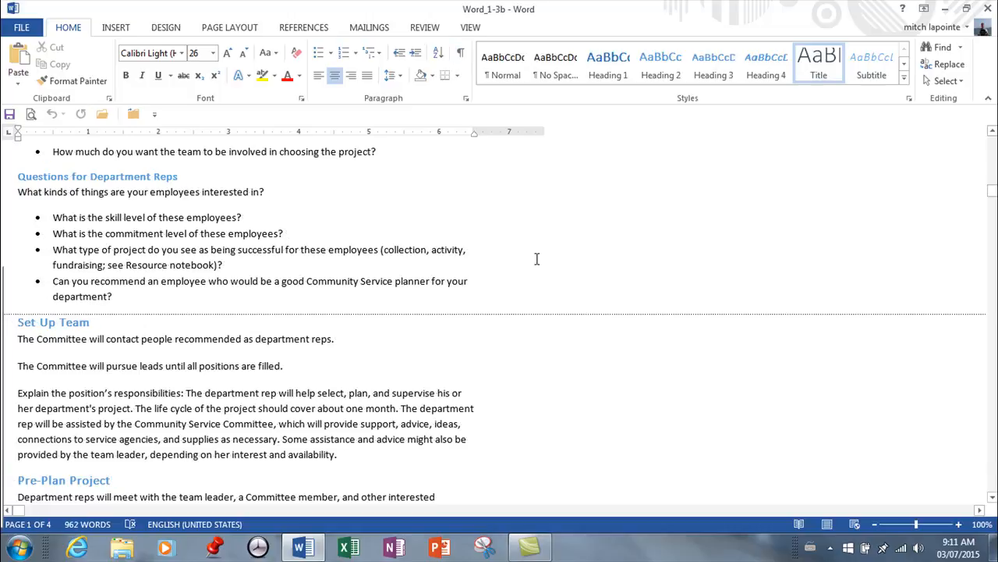
Switch the document from Draft back to Print Layout and look over the first page
{"action": "scroll", "coordinate": [535, 258], "scroll_direction": "up", "scroll_amount": 7}
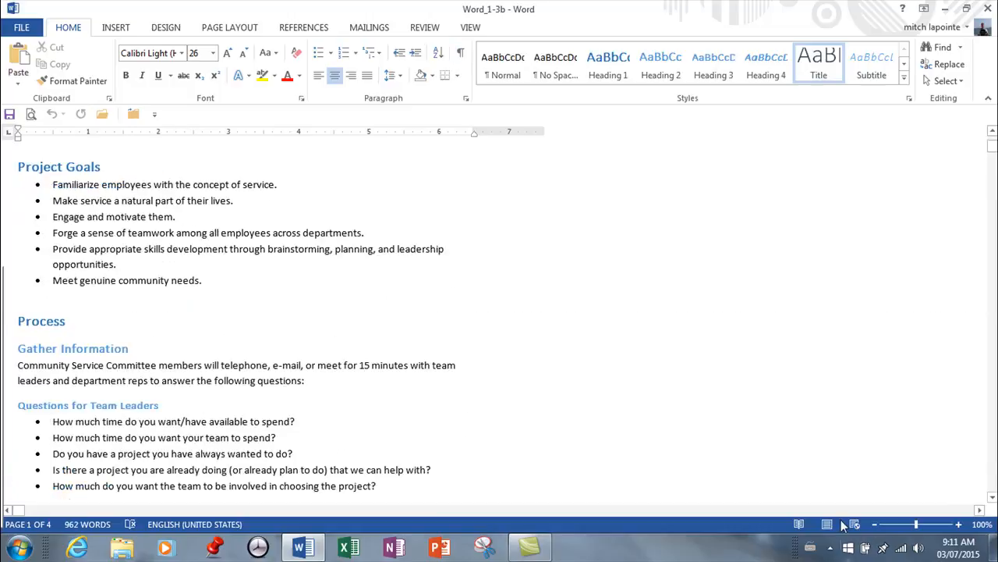
{"action": "left_click", "coordinate": [830, 524]}
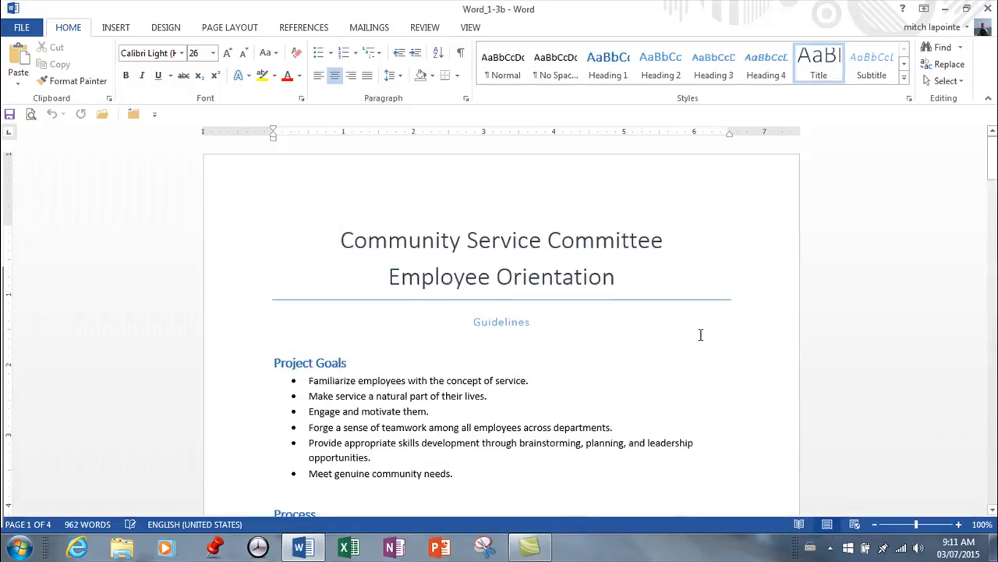
{"action": "scroll", "coordinate": [694, 320], "scroll_direction": "down", "scroll_amount": 6}
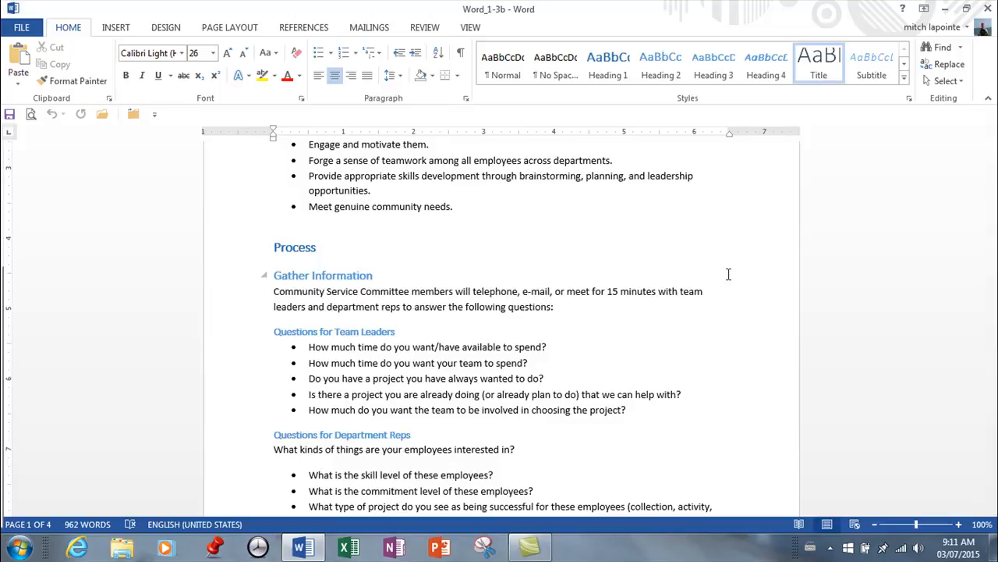
{"action": "scroll", "coordinate": [729, 274], "scroll_direction": "up", "scroll_amount": 6}
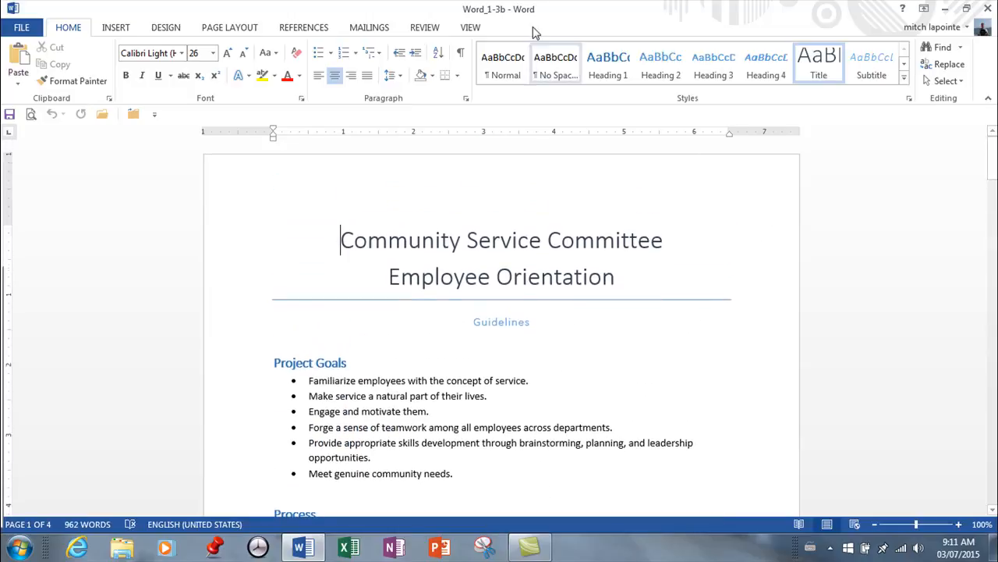
Split the document window into two panes and browse the lower pane independently of the title in the upper pane
{"action": "left_click", "coordinate": [471, 28]}
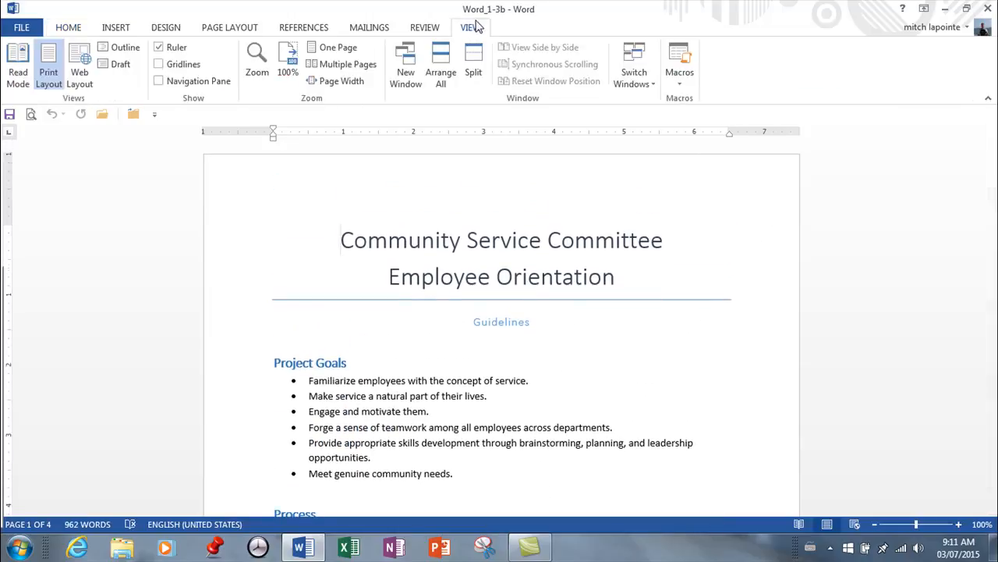
{"action": "left_click", "coordinate": [473, 59]}
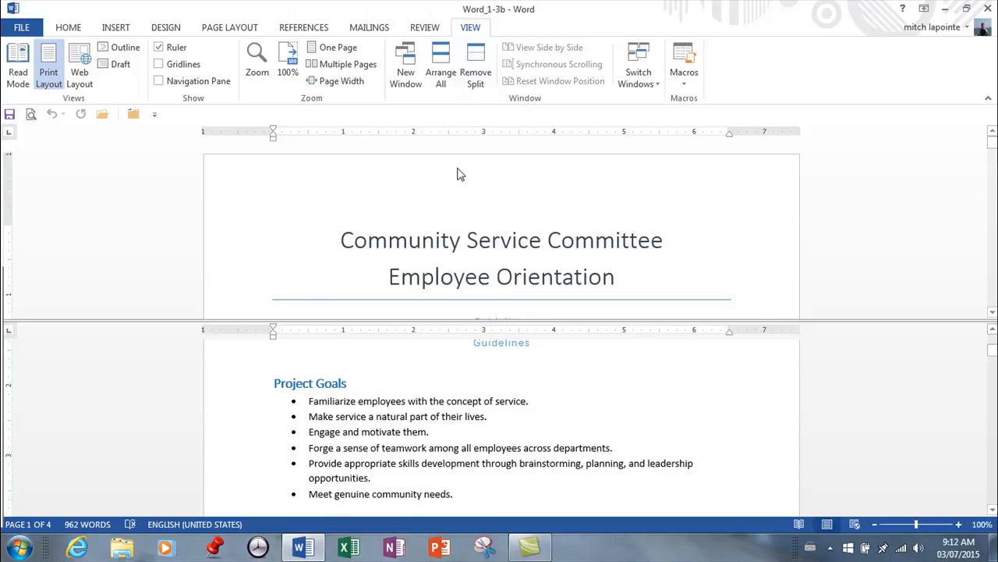
{"action": "left_click", "coordinate": [456, 408]}
{"action": "scroll", "coordinate": [630, 409], "scroll_direction": "down", "scroll_amount": 10}
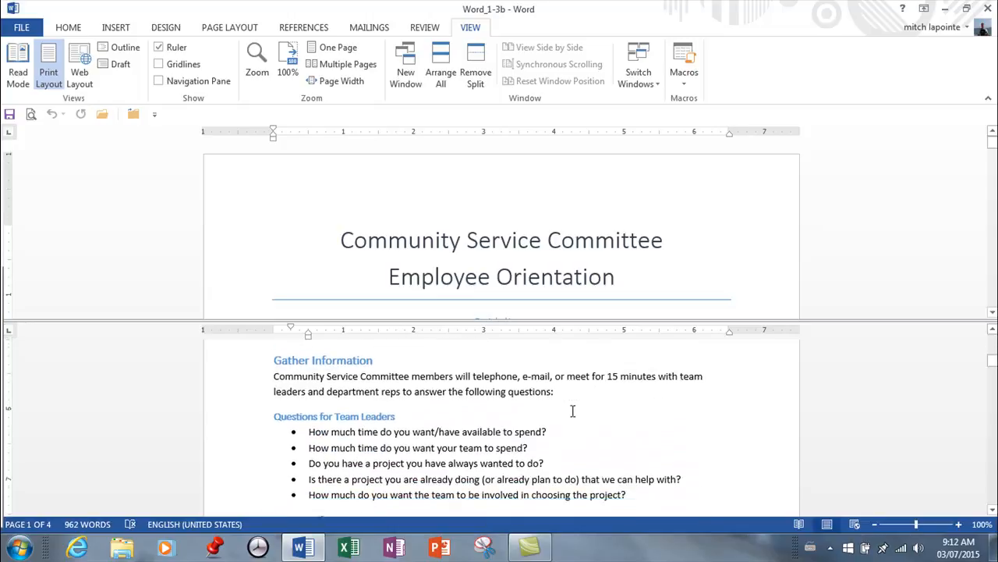
{"action": "scroll", "coordinate": [577, 405], "scroll_direction": "up", "scroll_amount": 6}
{"action": "scroll", "coordinate": [581, 405], "scroll_direction": "down", "scroll_amount": 4}
{"action": "scroll", "coordinate": [581, 405], "scroll_direction": "down", "scroll_amount": 6}
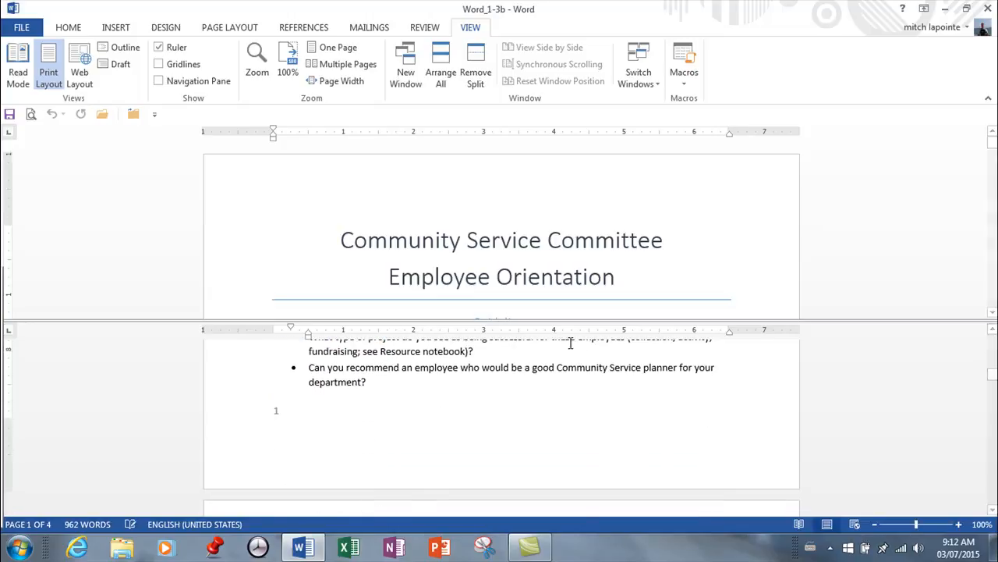
{"action": "scroll", "coordinate": [575, 346], "scroll_direction": "up", "scroll_amount": 2}
{"action": "scroll", "coordinate": [579, 341], "scroll_direction": "up", "scroll_amount": 3}
Raise the split divider to enlarge the lower pane, and select the Guidelines subtitle in the upper pane before returning to the lower one
{"action": "left_click_drag", "start_coordinate": [579, 321], "coordinate": [585, 270]}
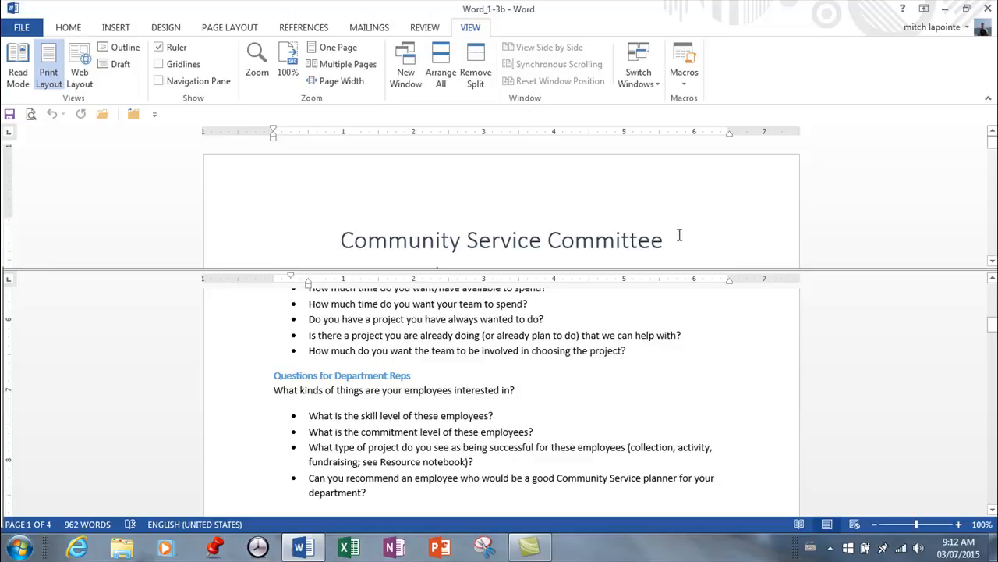
{"action": "scroll", "coordinate": [682, 234], "scroll_direction": "down", "scroll_amount": 2}
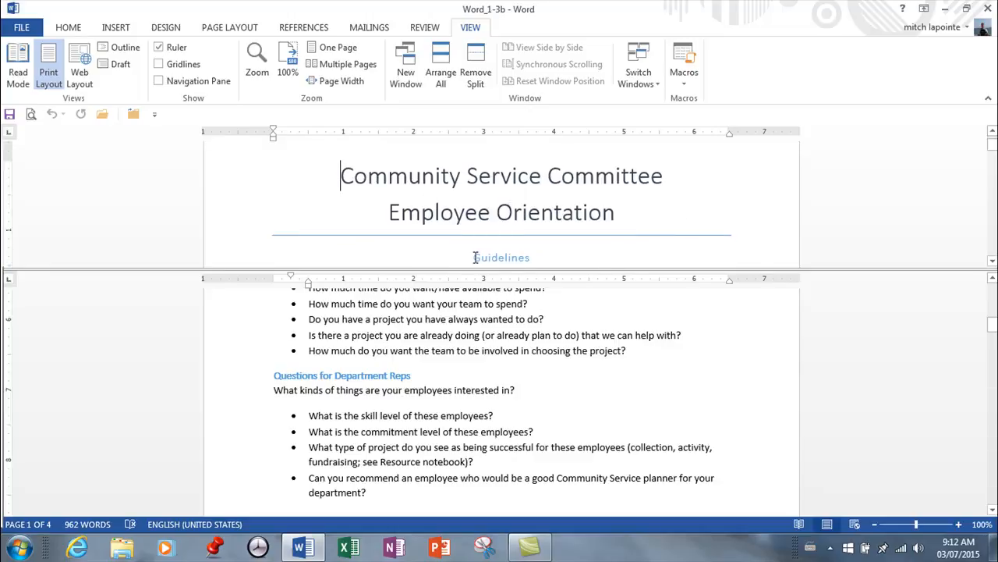
{"action": "left_click_drag", "start_coordinate": [474, 258], "coordinate": [534, 256]}
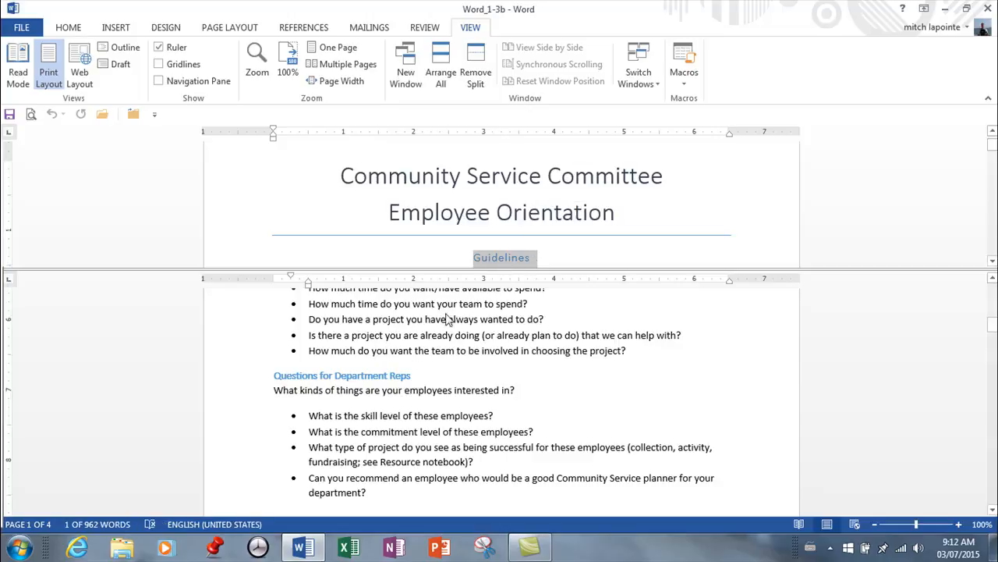
{"action": "left_click", "coordinate": [341, 366]}
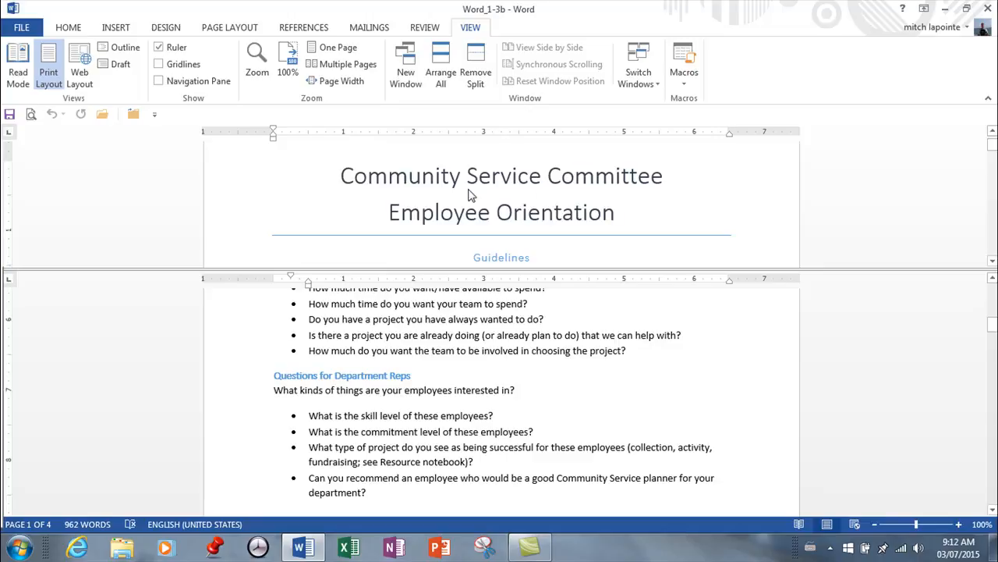
Zoom only the upper pane to 55%, and make the lower pane active again
{"action": "left_click", "coordinate": [496, 178]}
{"action": "left_click", "coordinate": [687, 191]}
{"action": "left_click_drag", "start_coordinate": [917, 524], "coordinate": [901, 530]}
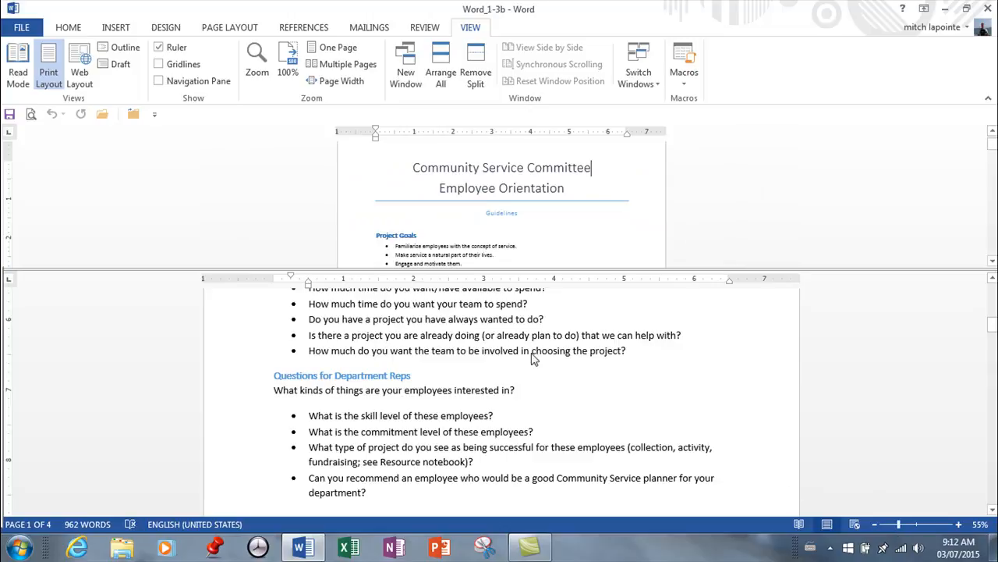
{"action": "left_click", "coordinate": [619, 406]}
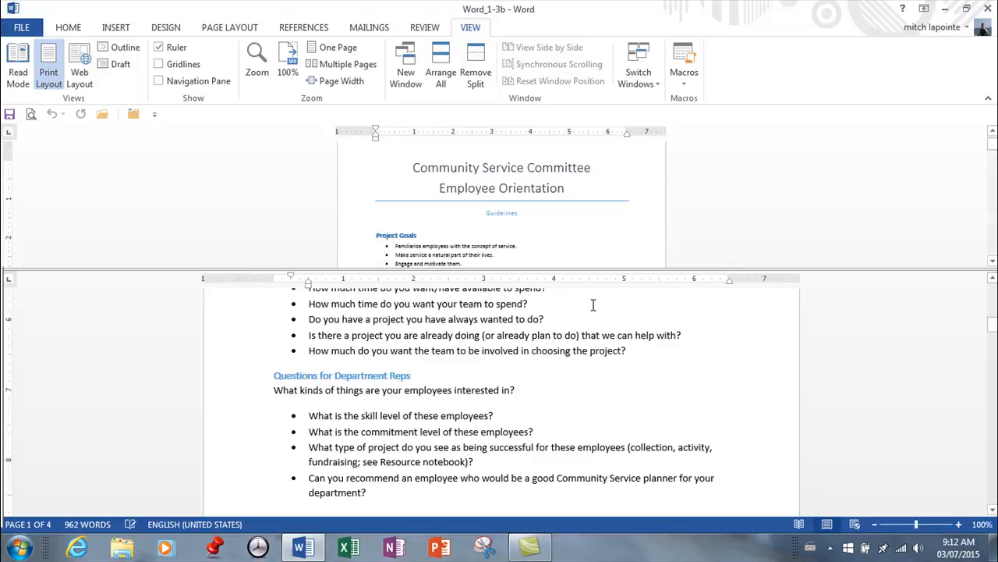